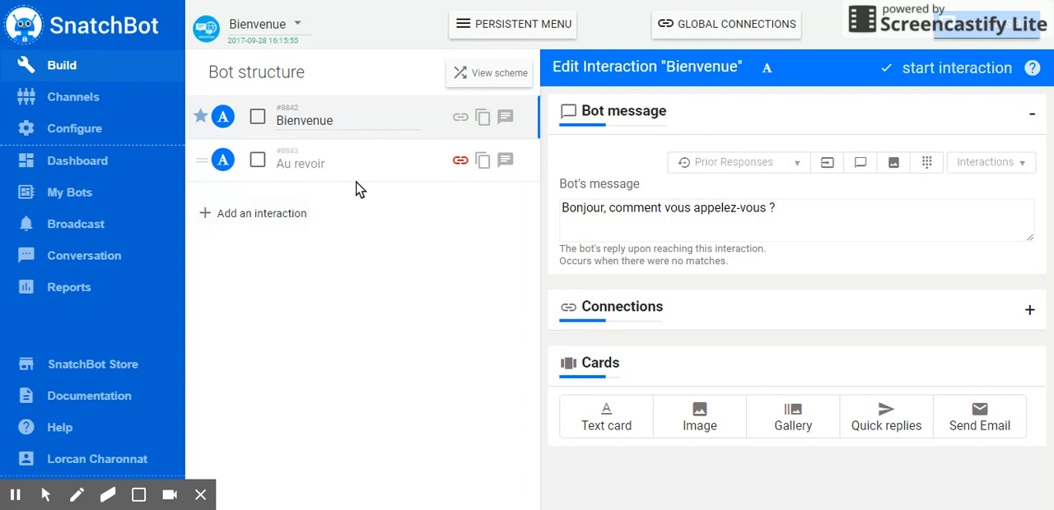
- Compare the bot messages of the Bienvenue and Au revoir interactions, including the PRENOM placeholder in the farewell
{"action": "left_click", "coordinate": [345, 118]}
{"action": "left_click", "coordinate": [370, 170]}
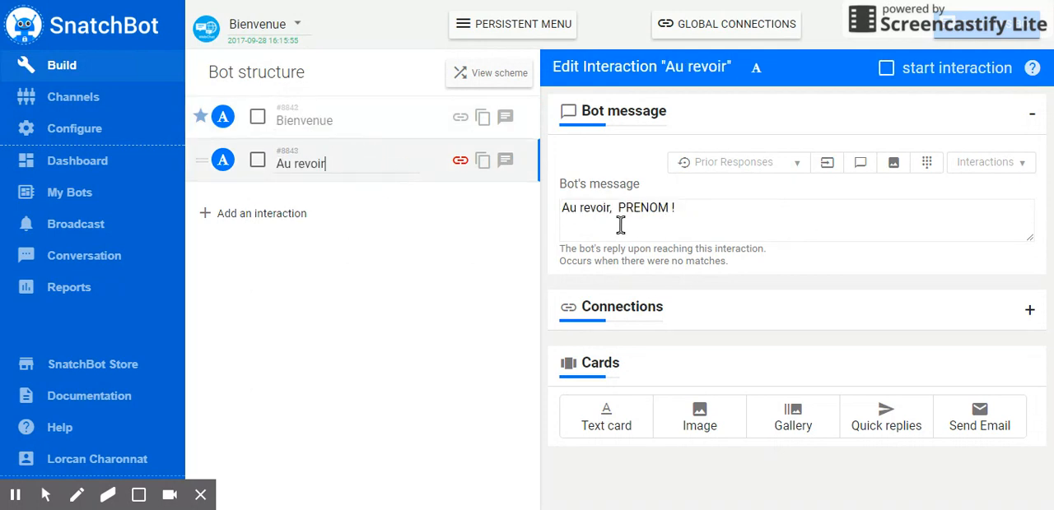
{"action": "left_click", "coordinate": [357, 124]}
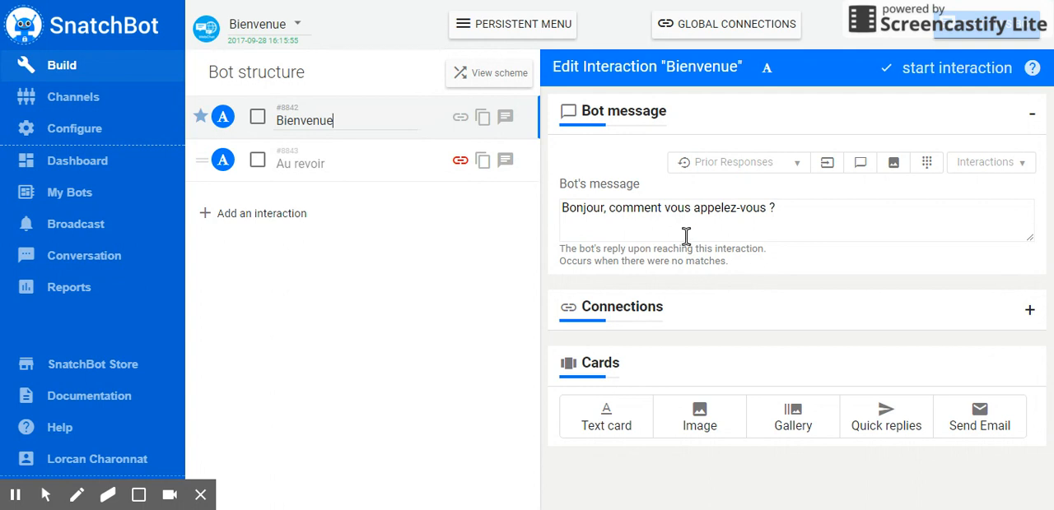
{"action": "left_click", "coordinate": [349, 161]}
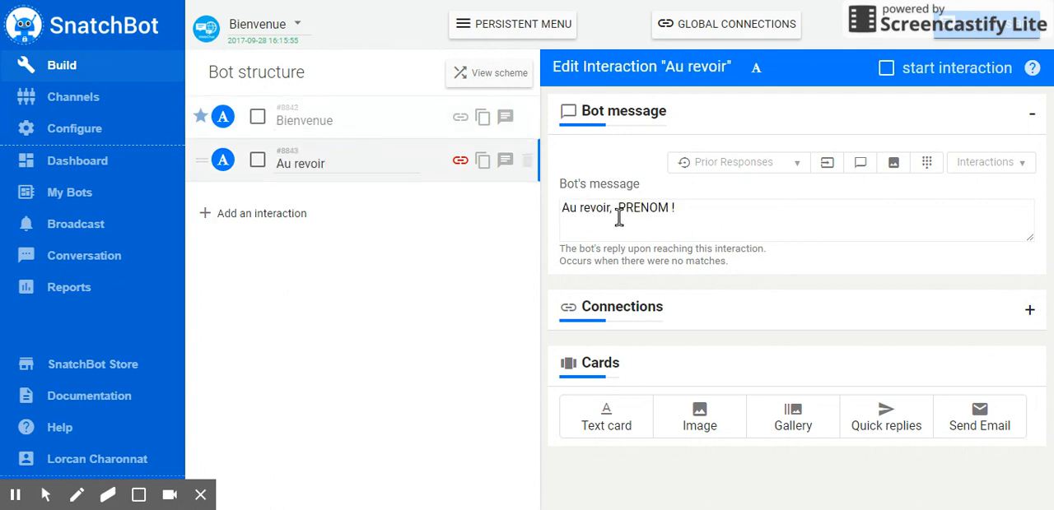
{"action": "left_click_drag", "start_coordinate": [669, 208], "coordinate": [618, 209]}
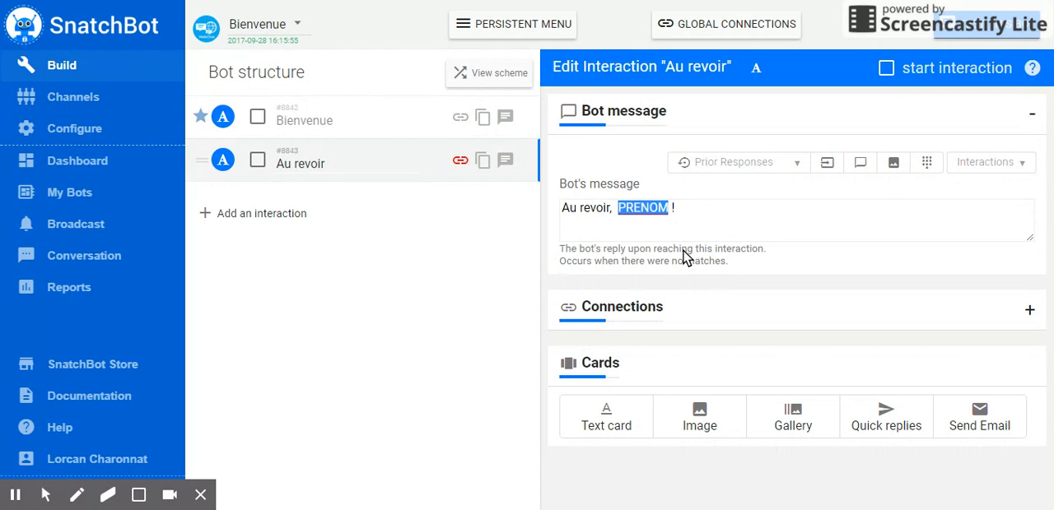
{"action": "left_click", "coordinate": [344, 125]}
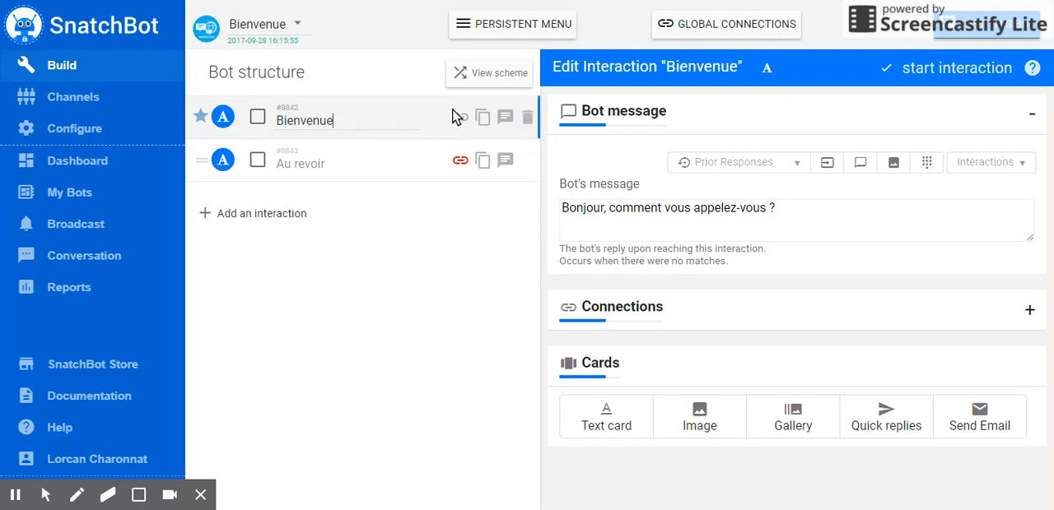
- Replace PRENOM in the Au revoir interaction's message with the prior-response tag [responseTo interaction=ID fallback=TEXT], keeping the exclamation mark after it
{"action": "left_click", "coordinate": [359, 169]}
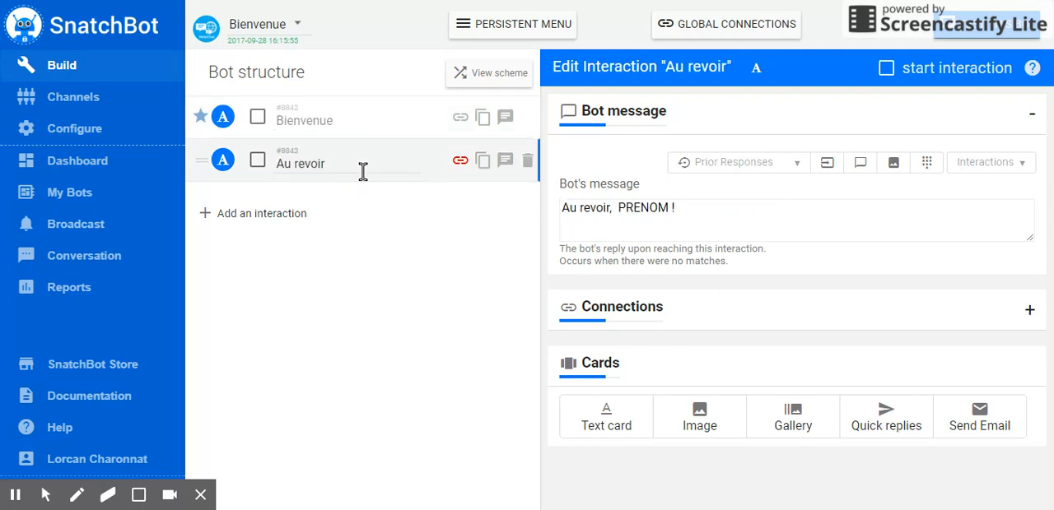
{"action": "left_click", "coordinate": [673, 207]}
{"action": "double_click", "coordinate": [635, 212]}
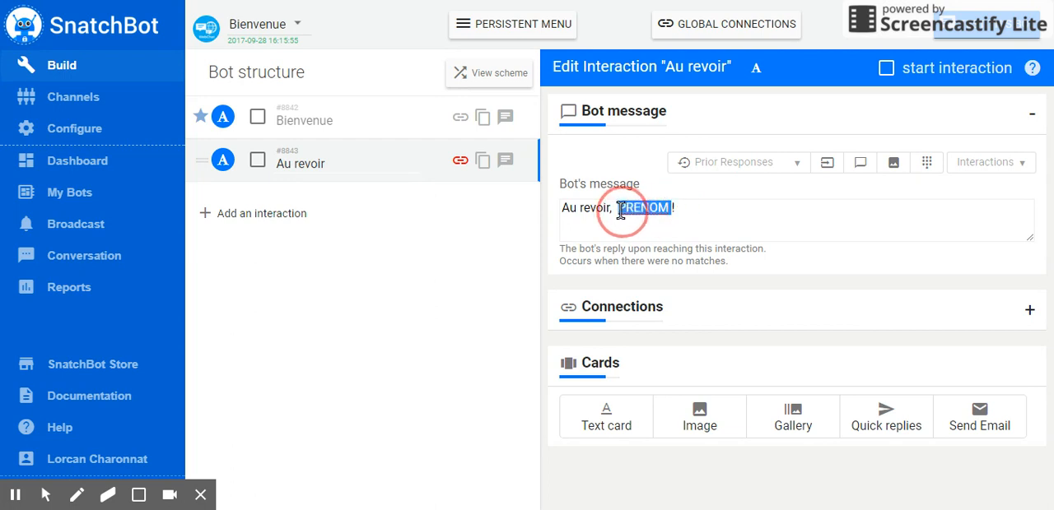
{"action": "key", "text": "BackSpace"}
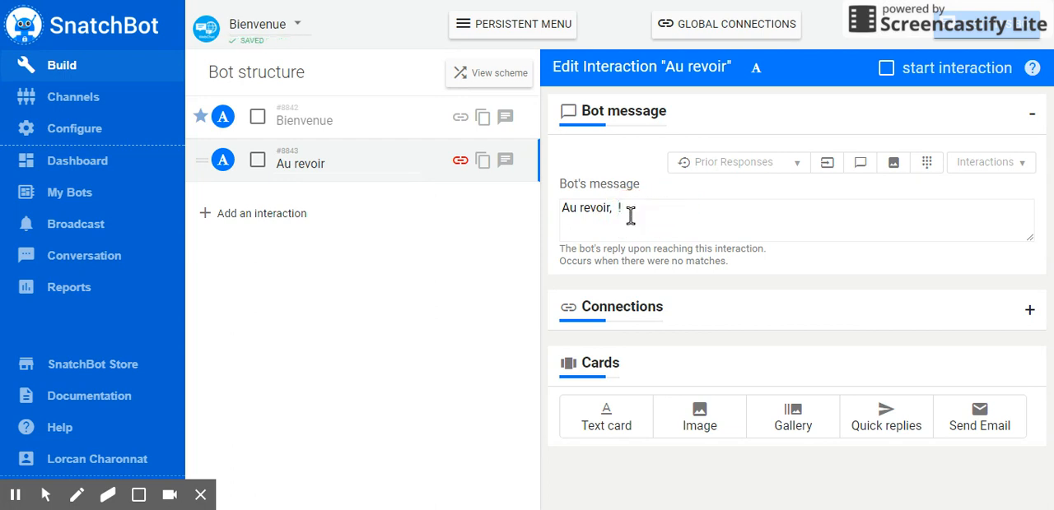
{"action": "left_click", "coordinate": [743, 169]}
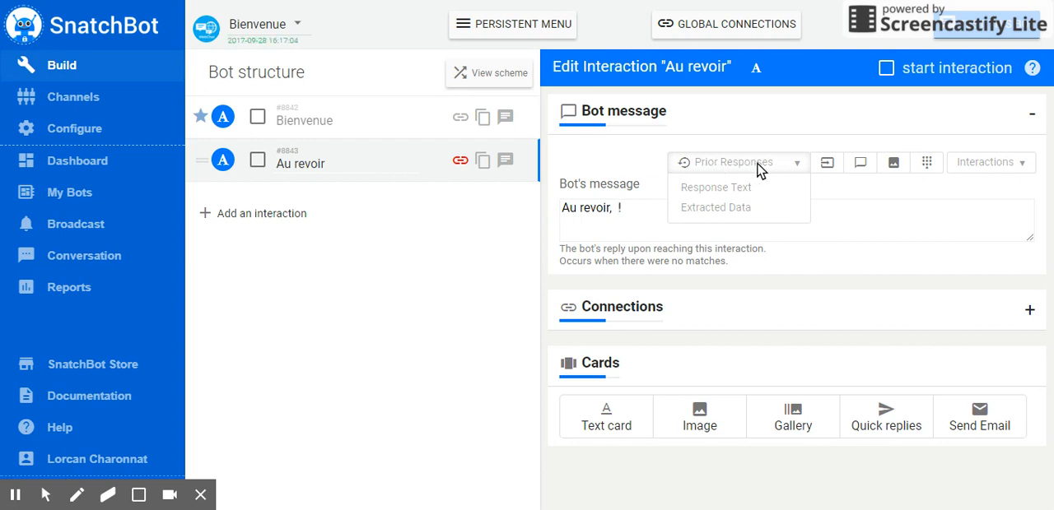
{"action": "left_click", "coordinate": [708, 195]}
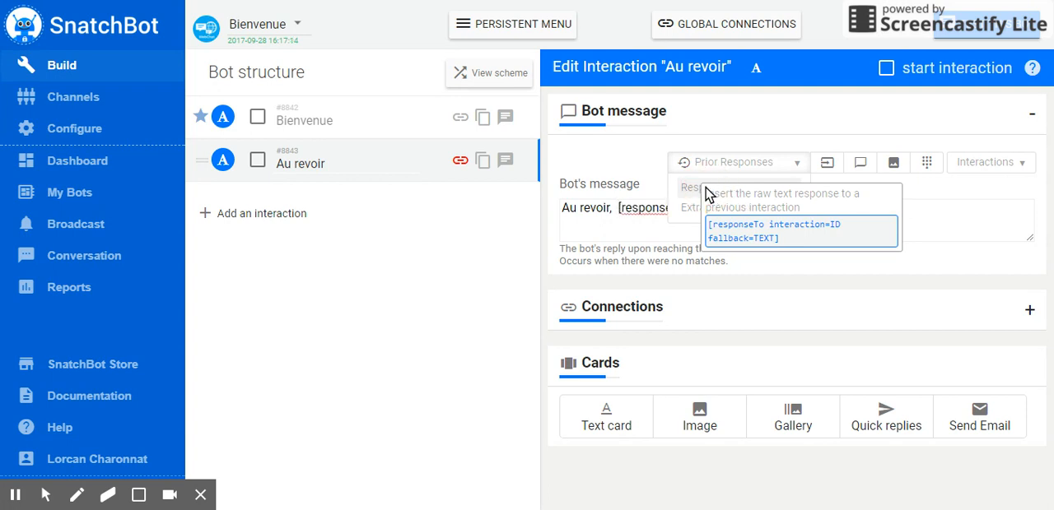
{"action": "type", "text": "!"}
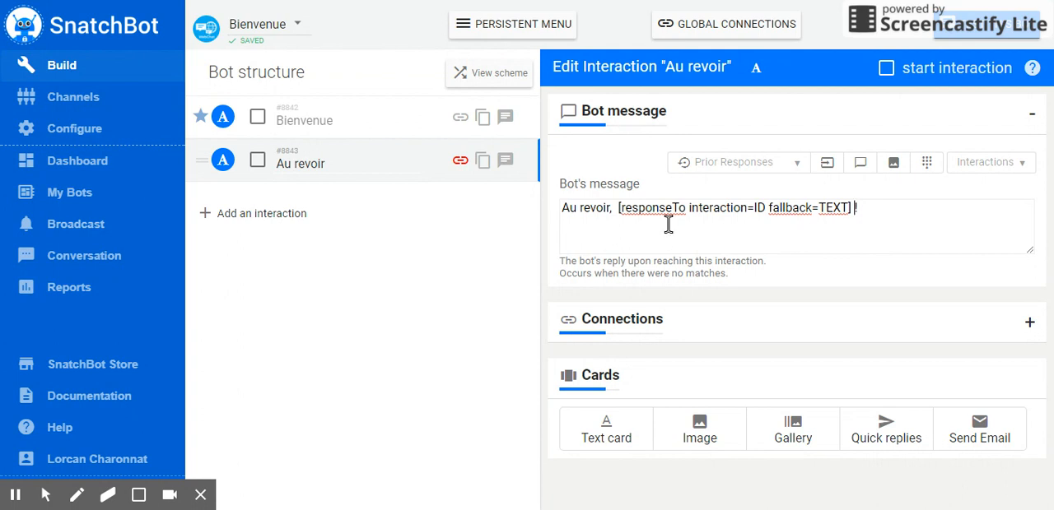
- Look up the Bienvenue interaction's ID and set the responseTo tag in the Au revoir message to interaction=8842
{"action": "double_click", "coordinate": [758, 207]}
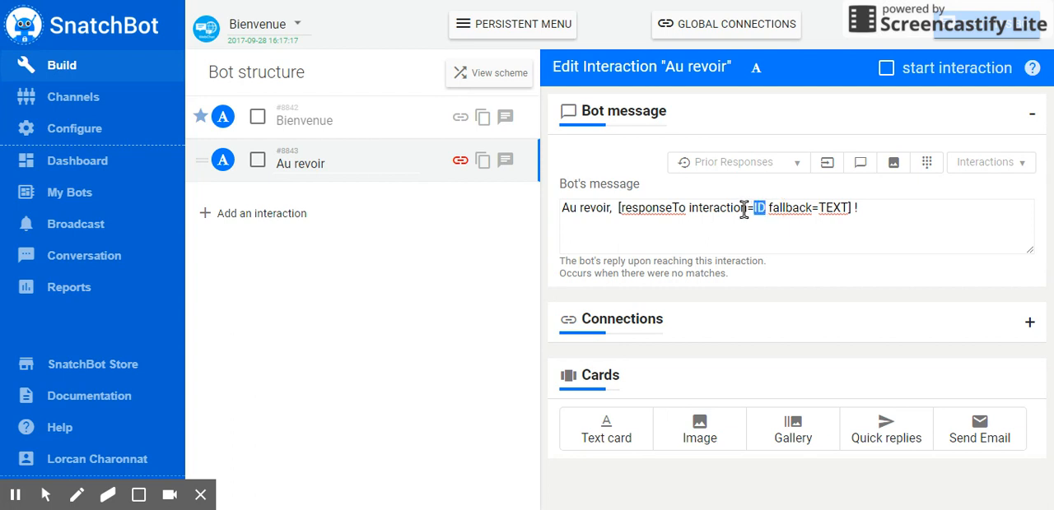
{"action": "left_click", "coordinate": [302, 121]}
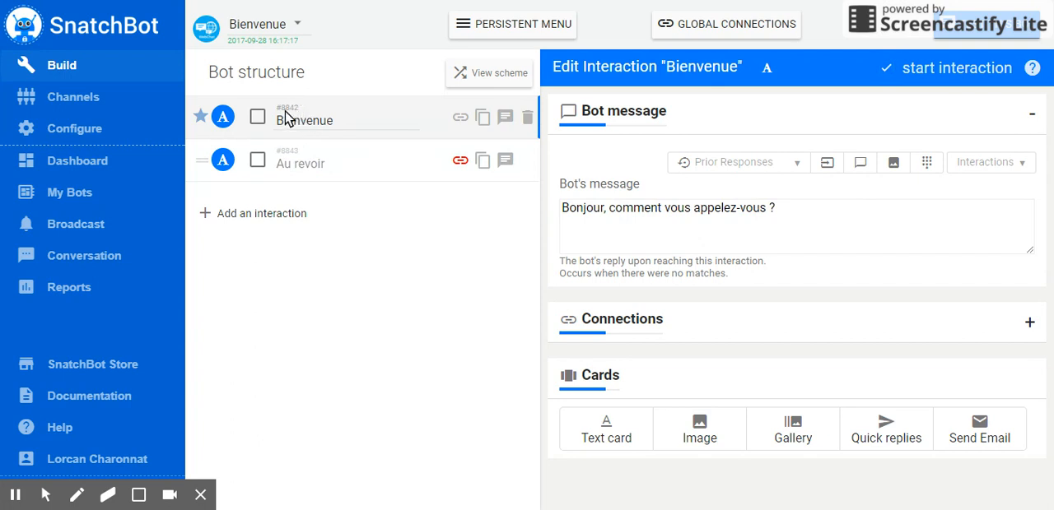
{"action": "left_click", "coordinate": [297, 164]}
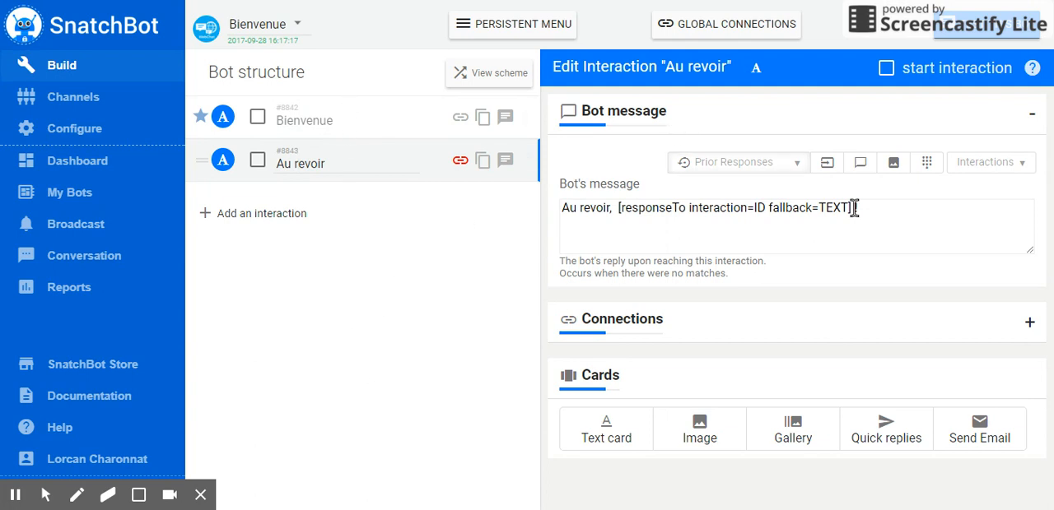
{"action": "left_click", "coordinate": [993, 164]}
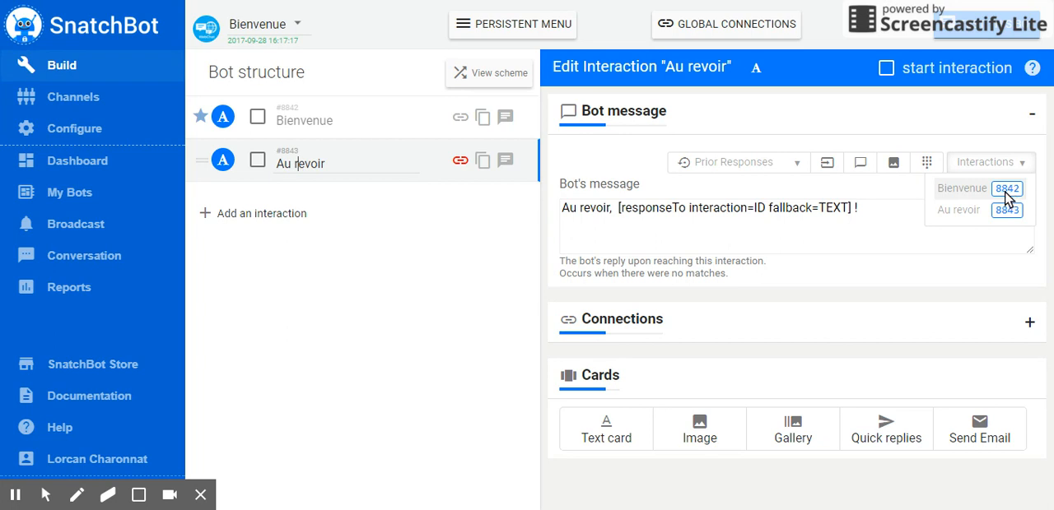
{"action": "double_click", "coordinate": [763, 208]}
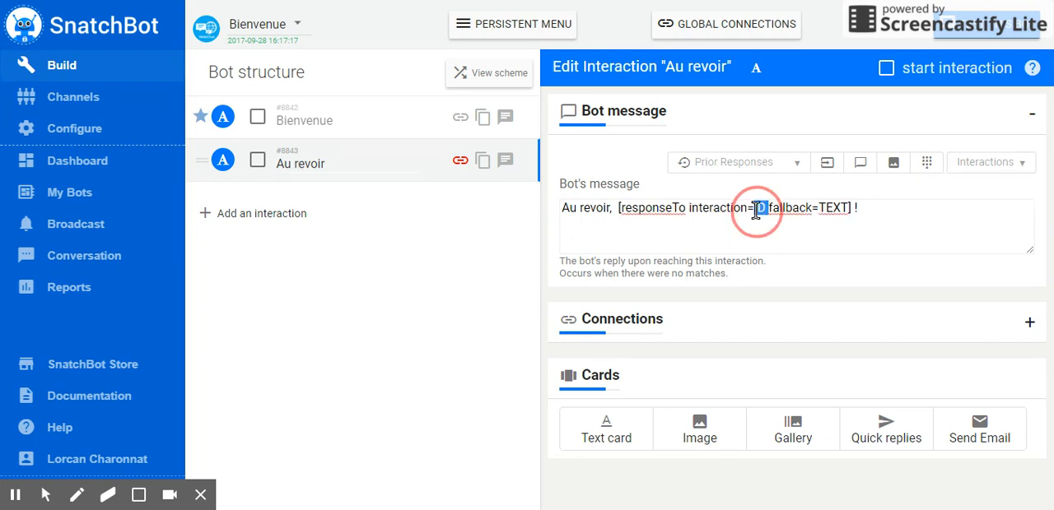
{"action": "type", "text": "8842"}
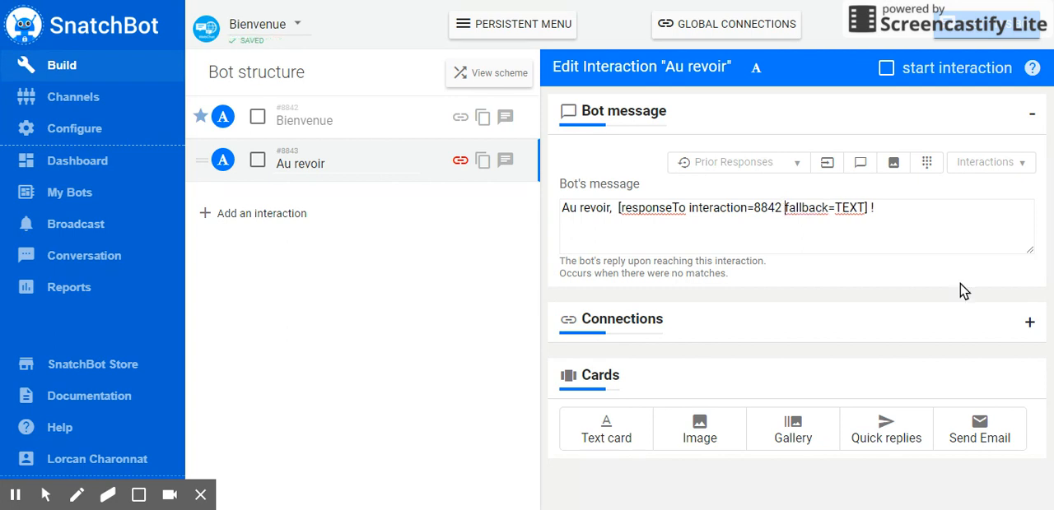
- Replace the TEXT fallback in the Au revoir message's responseTo tag with a sample first name
{"action": "left_click", "coordinate": [687, 211]}
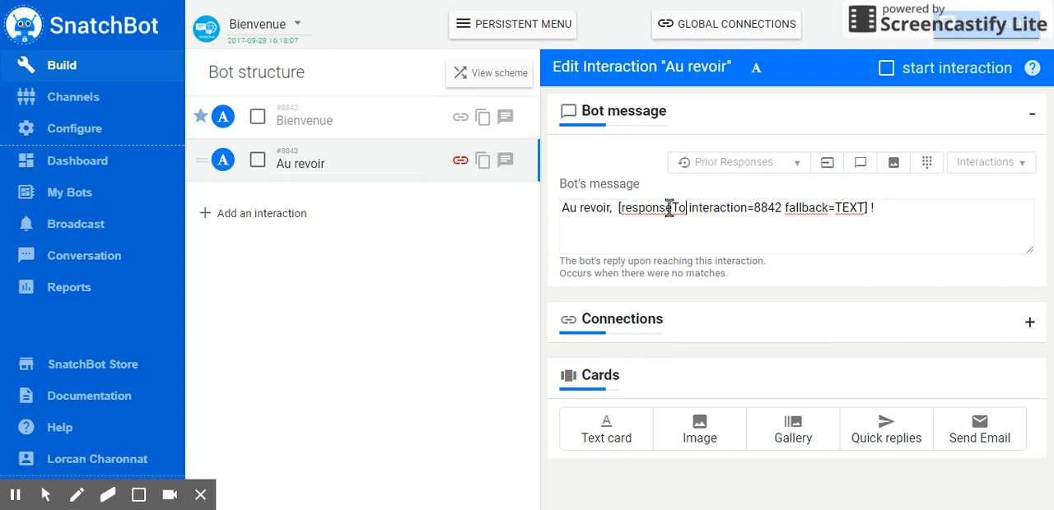
{"action": "left_click", "coordinate": [758, 208]}
{"action": "left_click", "coordinate": [833, 213]}
{"action": "double_click", "coordinate": [864, 207]}
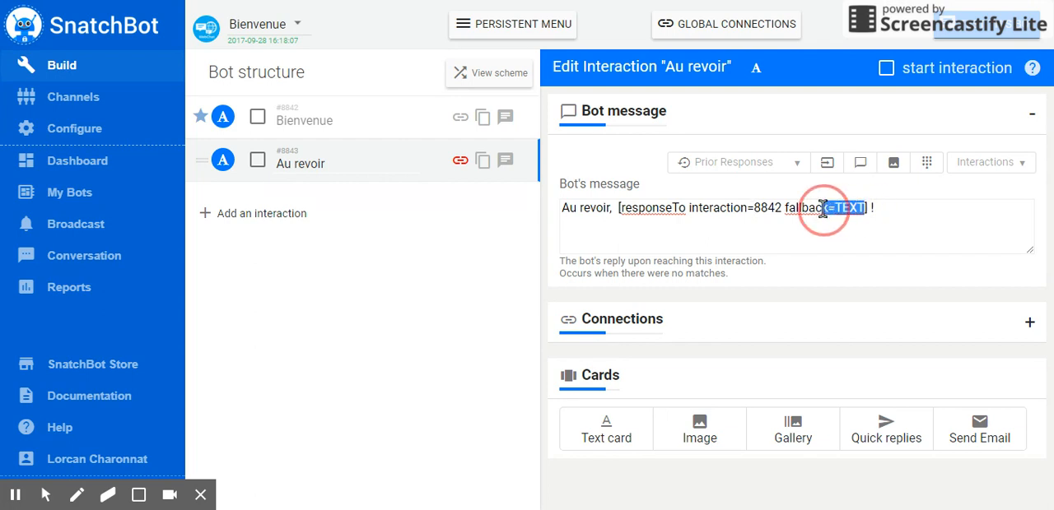
{"action": "type", "text": "LP"}
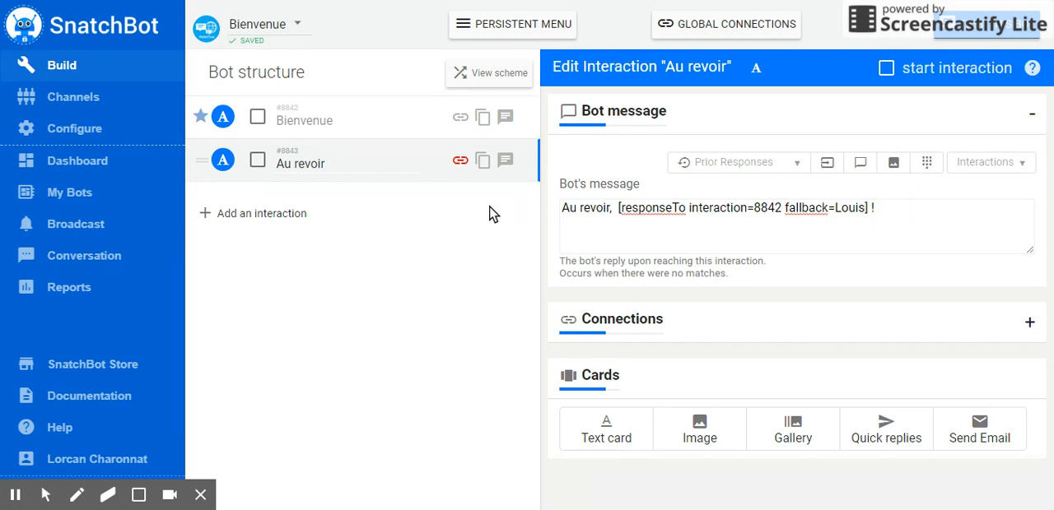
- Remove the keyword Non from the Bienvenue interaction's connection to Au revoir
{"action": "left_click", "coordinate": [382, 120]}
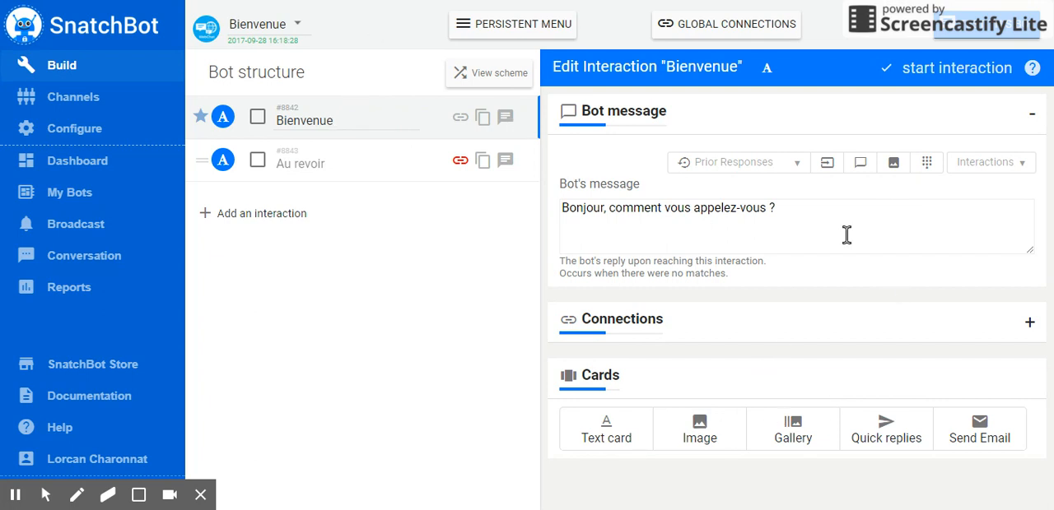
{"action": "left_click", "coordinate": [811, 206]}
{"action": "left_click", "coordinate": [1028, 322]}
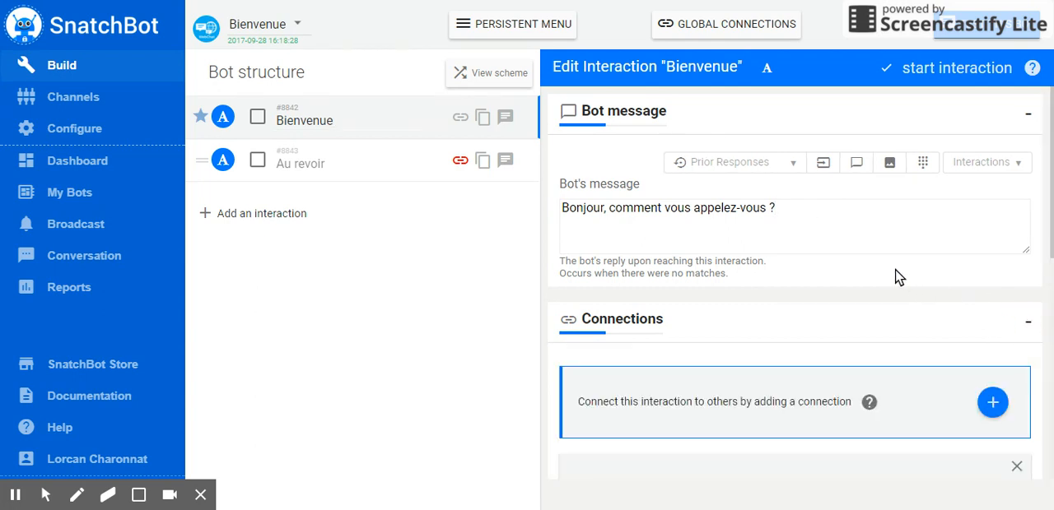
{"action": "scroll", "coordinate": [894, 277], "scroll_direction": "down", "scroll_amount": 3}
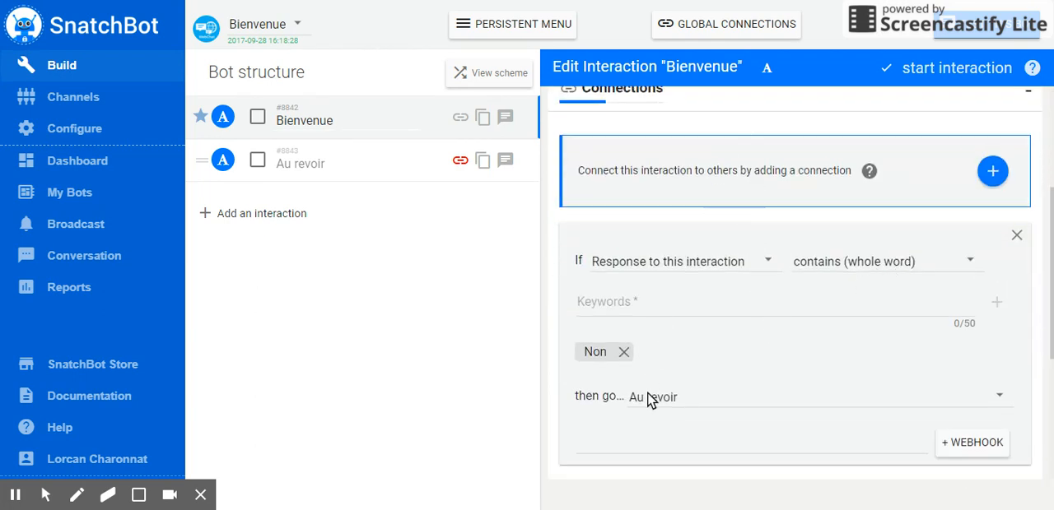
{"action": "left_click", "coordinate": [622, 357]}
{"action": "left_click", "coordinate": [625, 352]}
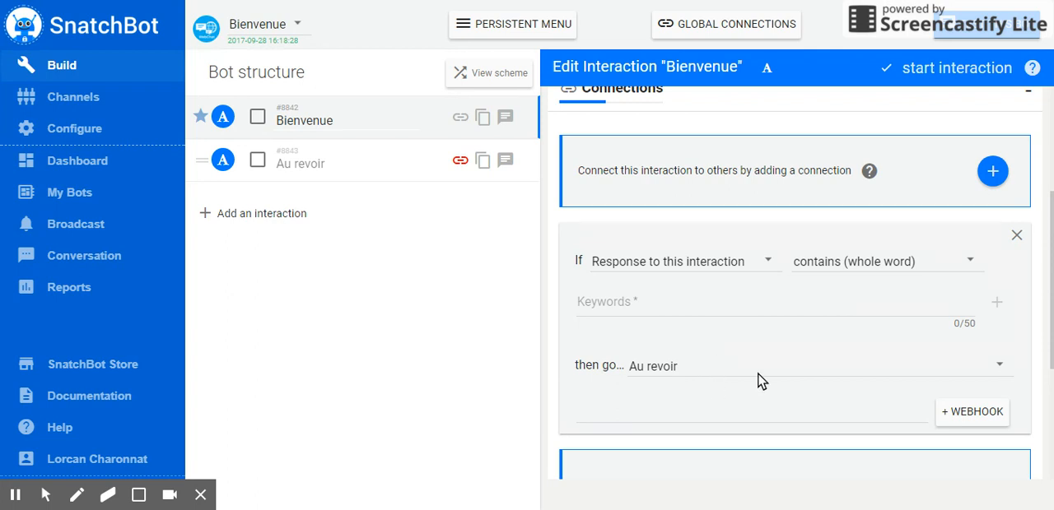
- Choose Au revoir as the fallback destination when no conditions are met after the Bienvenue interaction
{"action": "scroll", "coordinate": [790, 299], "scroll_direction": "down", "scroll_amount": 2}
{"action": "scroll", "coordinate": [735, 222], "scroll_direction": "up", "scroll_amount": 3}
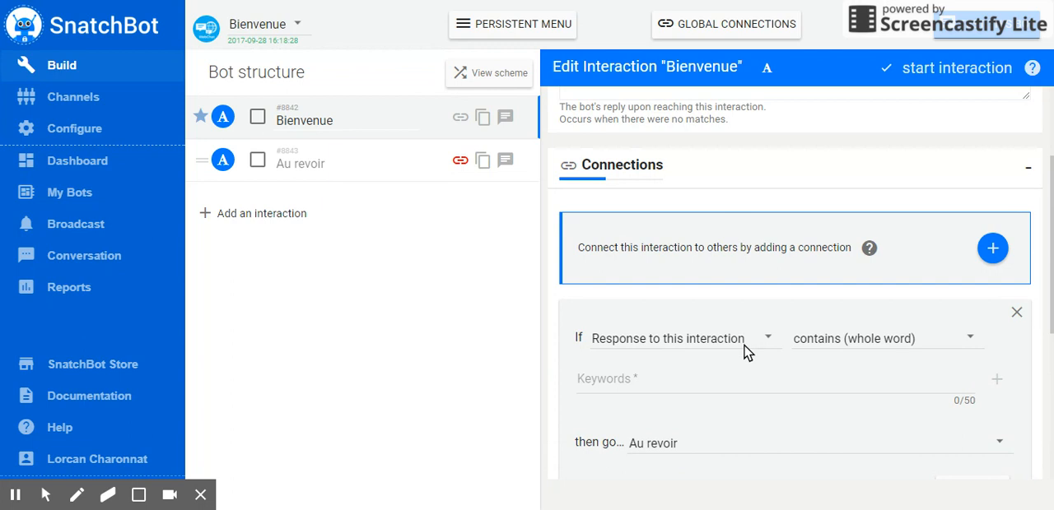
{"action": "scroll", "coordinate": [746, 349], "scroll_direction": "down", "scroll_amount": 2}
{"action": "scroll", "coordinate": [701, 378], "scroll_direction": "down", "scroll_amount": 2}
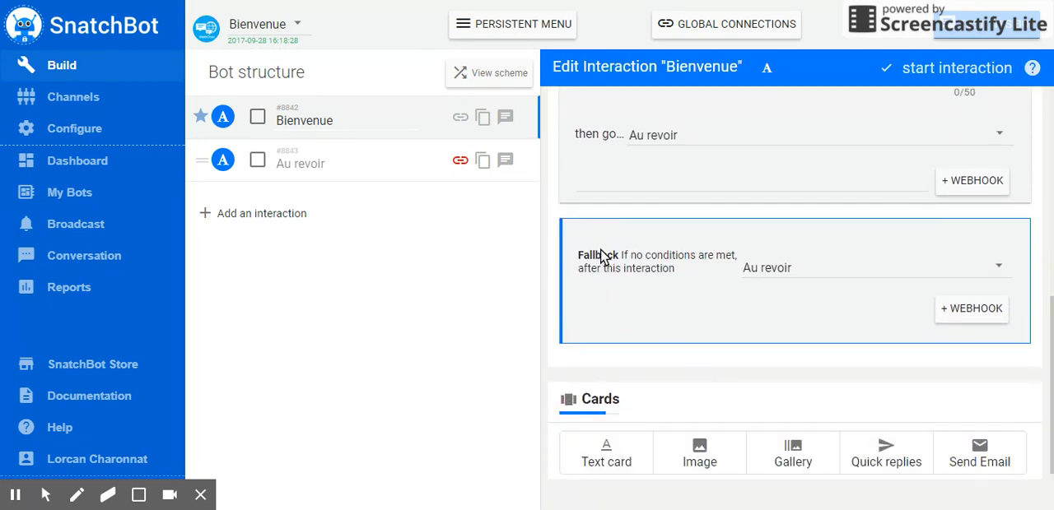
{"action": "left_click_drag", "start_coordinate": [675, 268], "coordinate": [626, 262]}
{"action": "left_click", "coordinate": [650, 272]}
{"action": "left_click", "coordinate": [877, 274]}
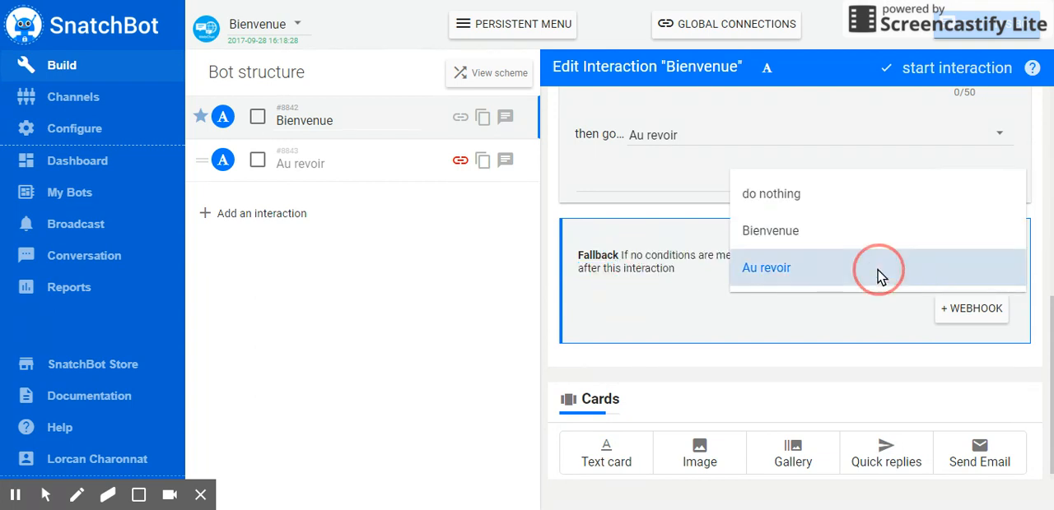
{"action": "left_click", "coordinate": [878, 274]}
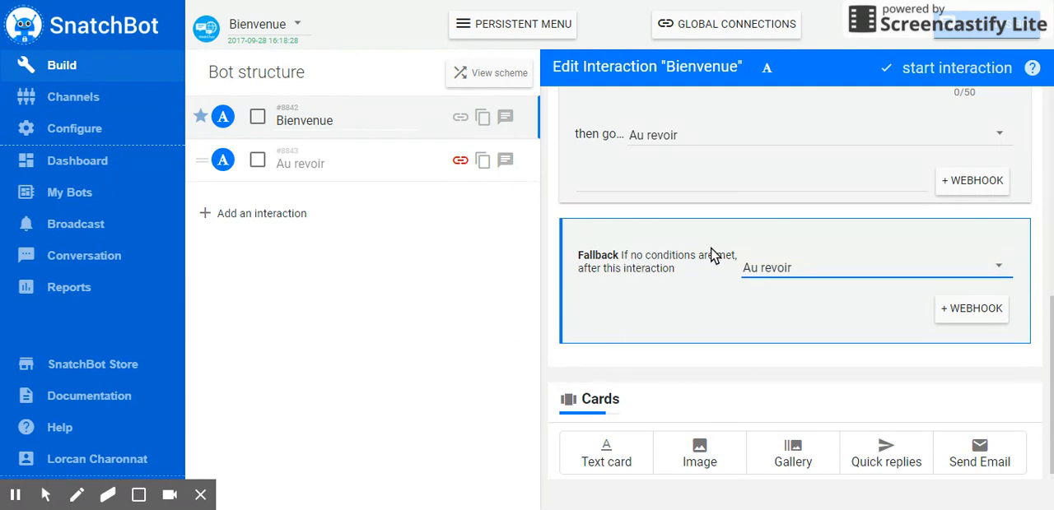
- Review the keyword condition and the fallback setting in the Bienvenue interaction's connections
{"action": "scroll", "coordinate": [728, 270], "scroll_direction": "up", "scroll_amount": 3}
{"action": "scroll", "coordinate": [724, 394], "scroll_direction": "down", "scroll_amount": 4}
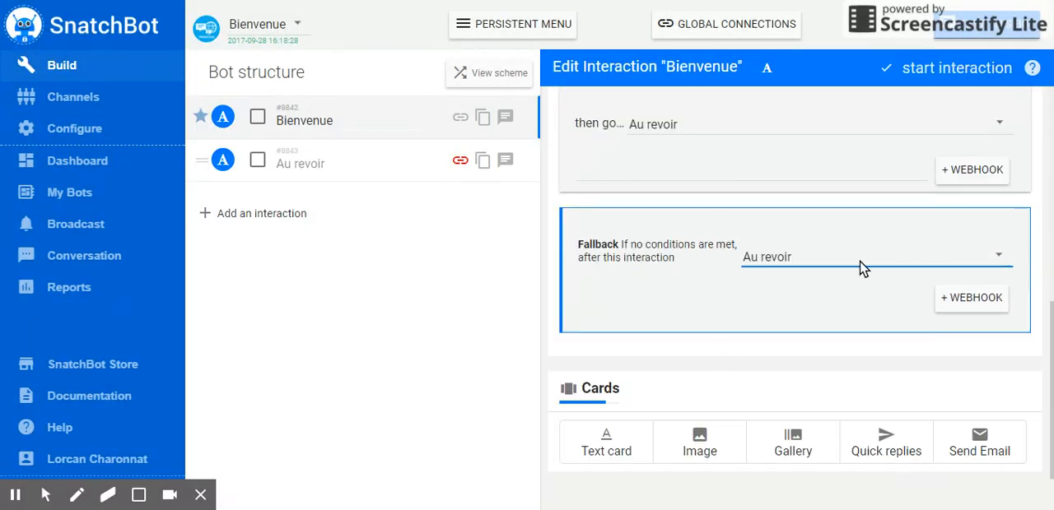
{"action": "scroll", "coordinate": [695, 289], "scroll_direction": "up", "scroll_amount": 2}
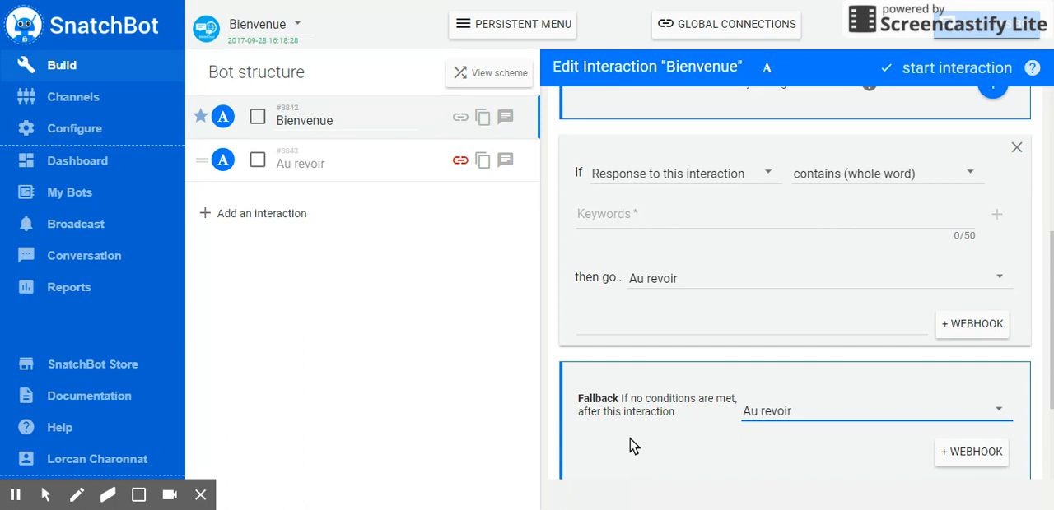
{"action": "scroll", "coordinate": [740, 370], "scroll_direction": "down", "scroll_amount": 2}
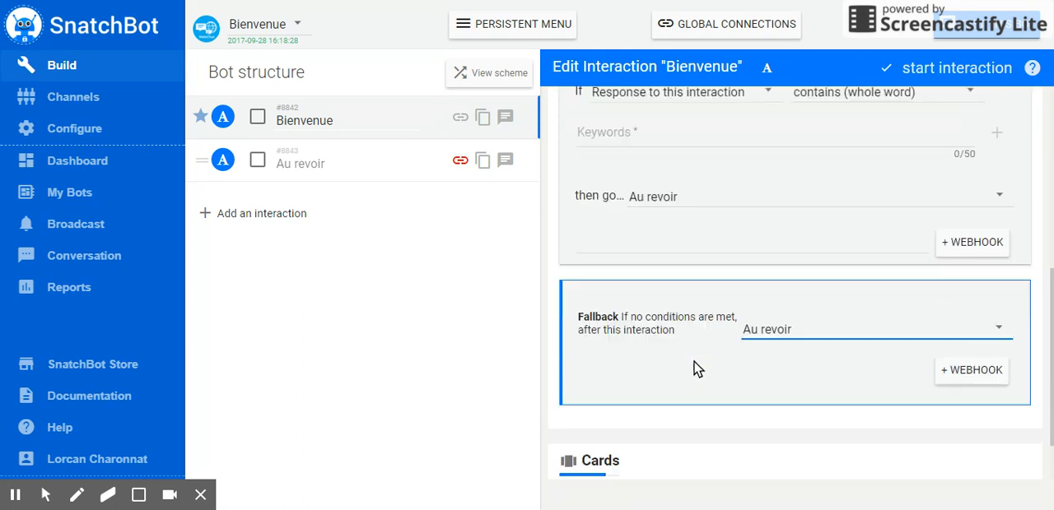
{"action": "scroll", "coordinate": [693, 370], "scroll_direction": "up", "scroll_amount": 1}
{"action": "left_click", "coordinate": [720, 137]}
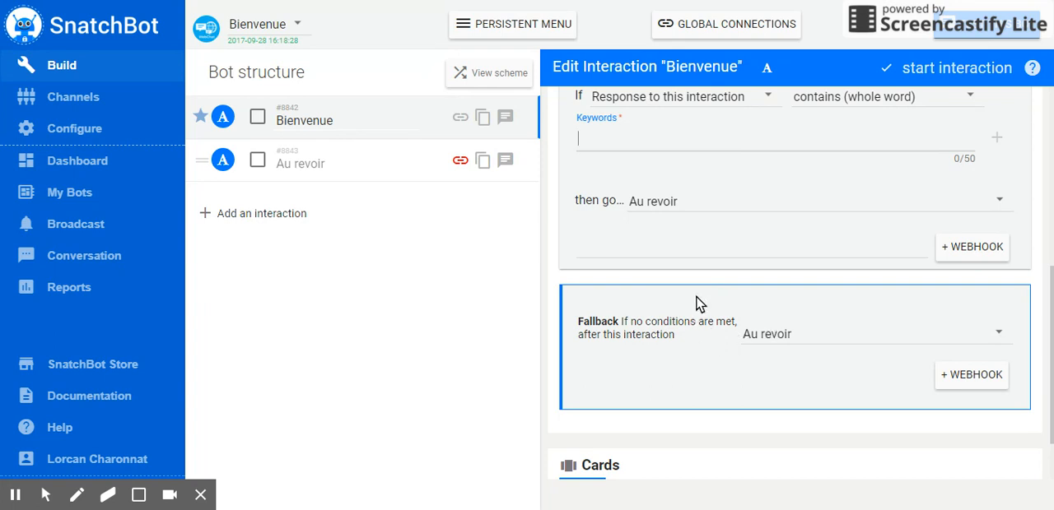
{"action": "scroll", "coordinate": [696, 337], "scroll_direction": "down", "scroll_amount": 1}
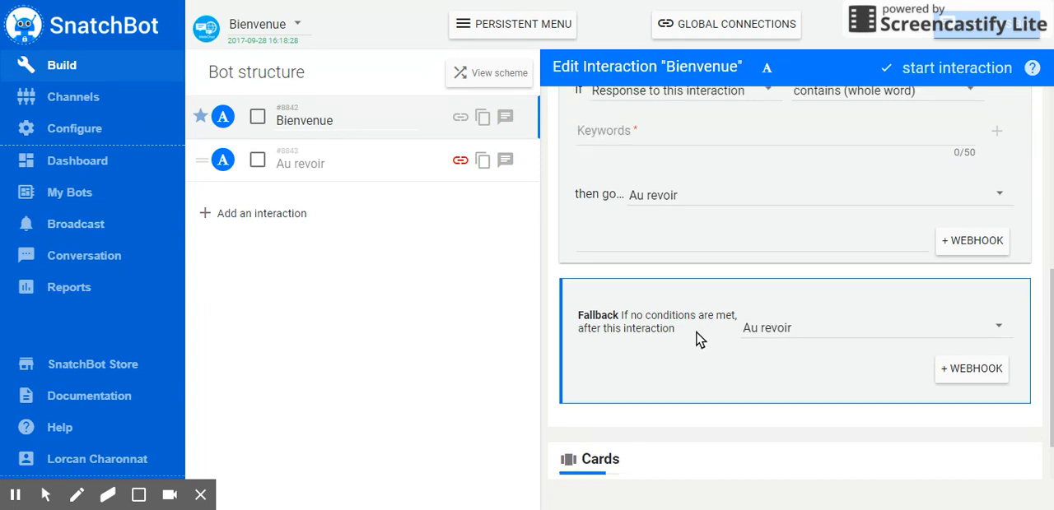
{"action": "scroll", "coordinate": [842, 186], "scroll_direction": "up", "scroll_amount": 3}
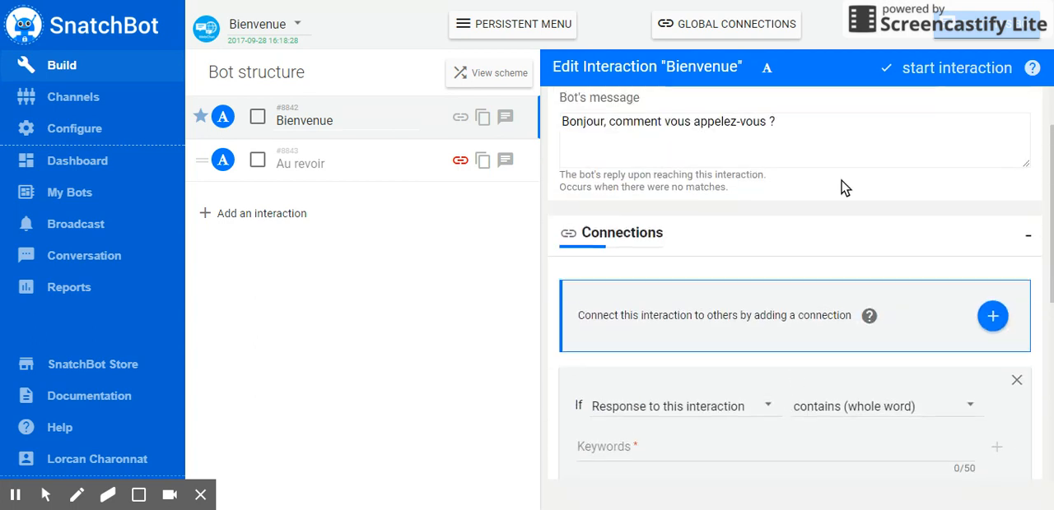
- Test the bot in the chat by answering its name question with a sample first name
{"action": "left_click", "coordinate": [948, 27]}
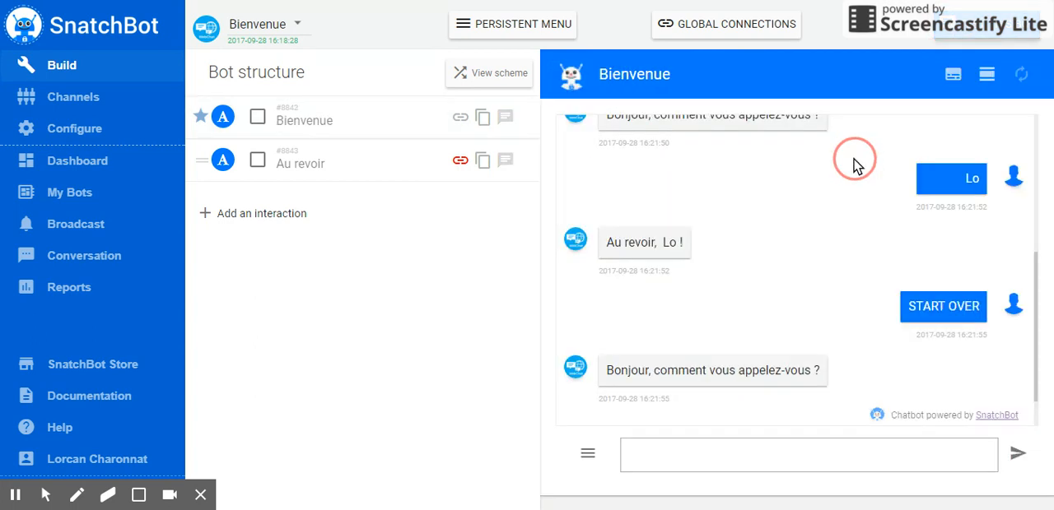
{"action": "type", "text": "Laure"}
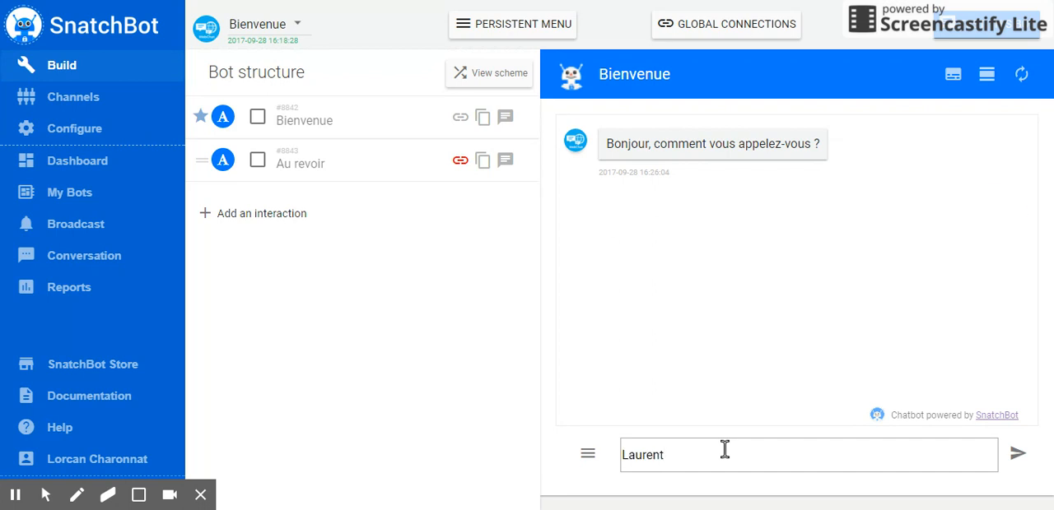
{"action": "type", "text": "nt"}
{"action": "key", "text": "Return"}
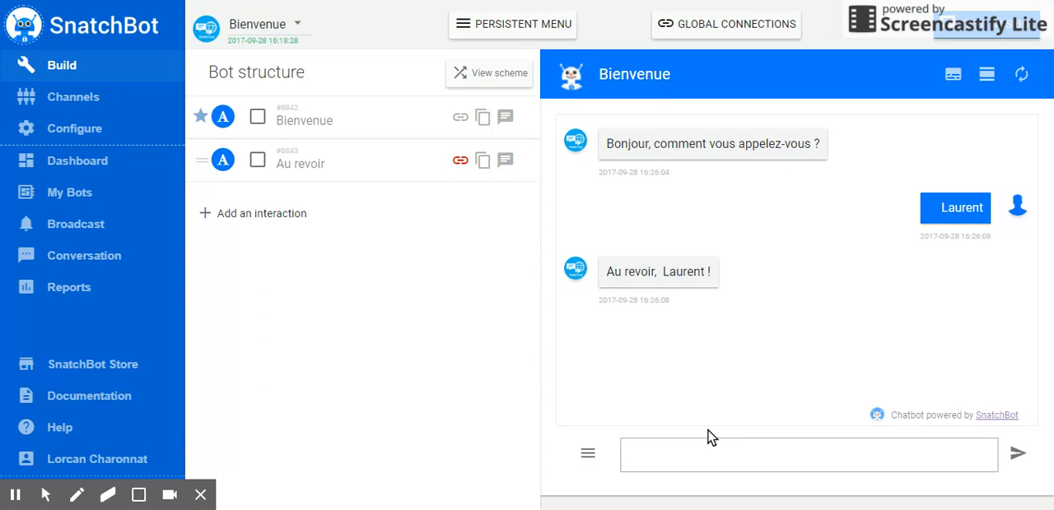
- Examine the responseTo tag and its interaction reference in the Au revoir interaction's bot message
{"action": "left_click", "coordinate": [332, 163]}
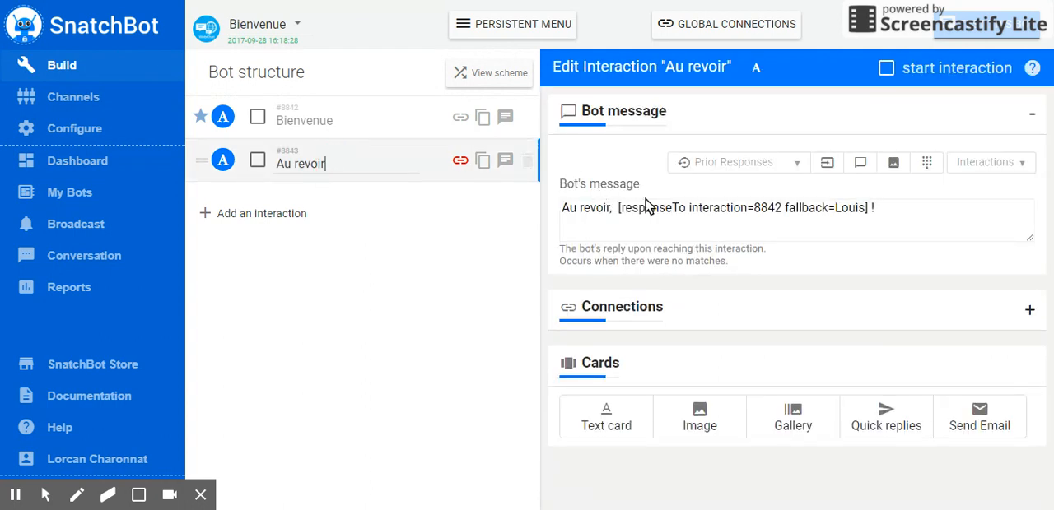
{"action": "left_click_drag", "start_coordinate": [616, 209], "coordinate": [788, 212]}
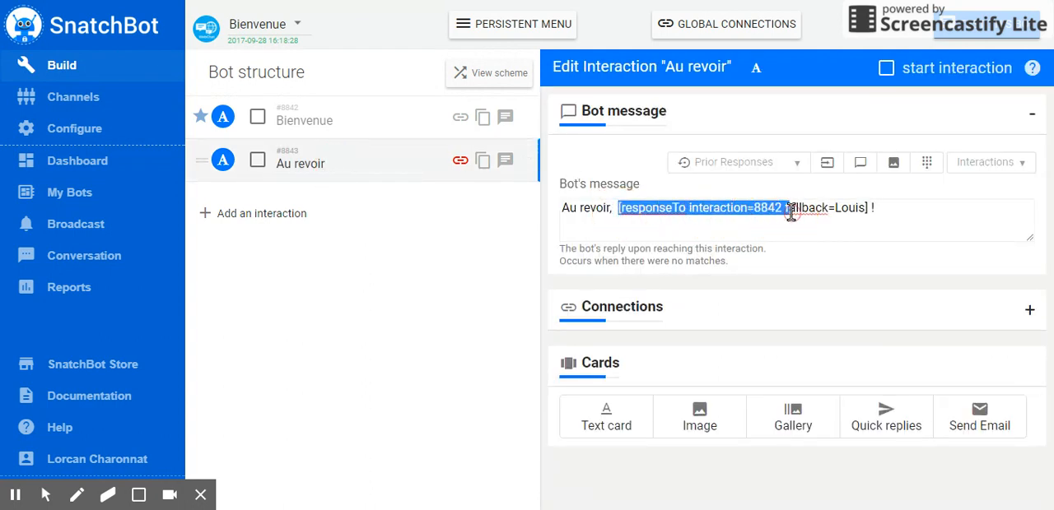
{"action": "left_click", "coordinate": [749, 212]}
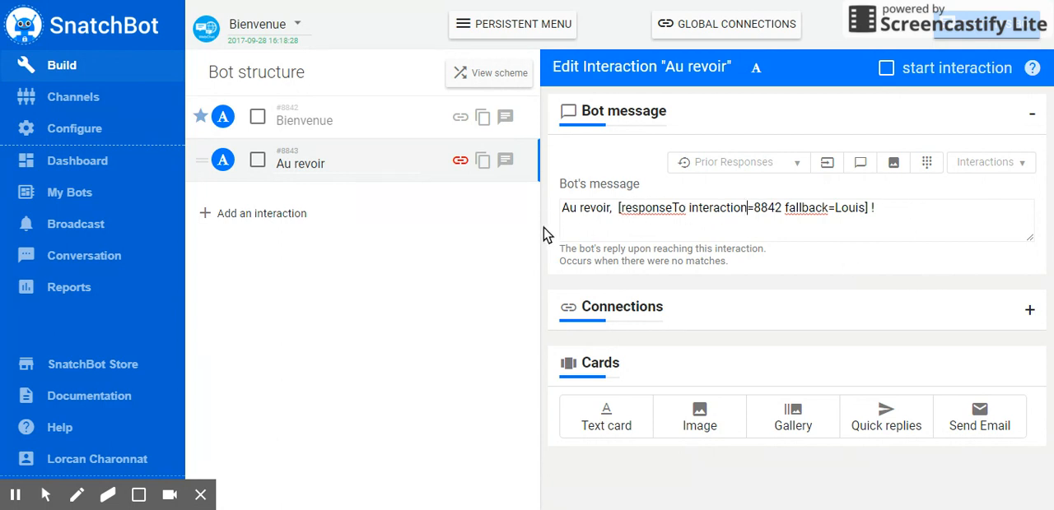
- Add a Quick replies card to the Bienvenue interaction with a sample male first name as its first reply
{"action": "left_click", "coordinate": [334, 120]}
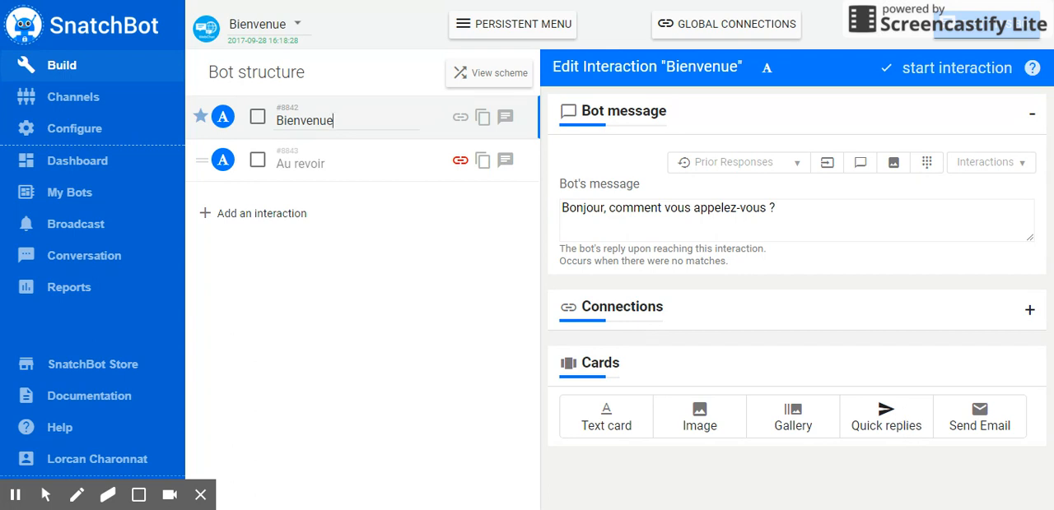
{"action": "left_click", "coordinate": [889, 424]}
{"action": "left_click", "coordinate": [615, 387]}
{"action": "left_click", "coordinate": [610, 383]}
{"action": "left_click", "coordinate": [666, 443]}
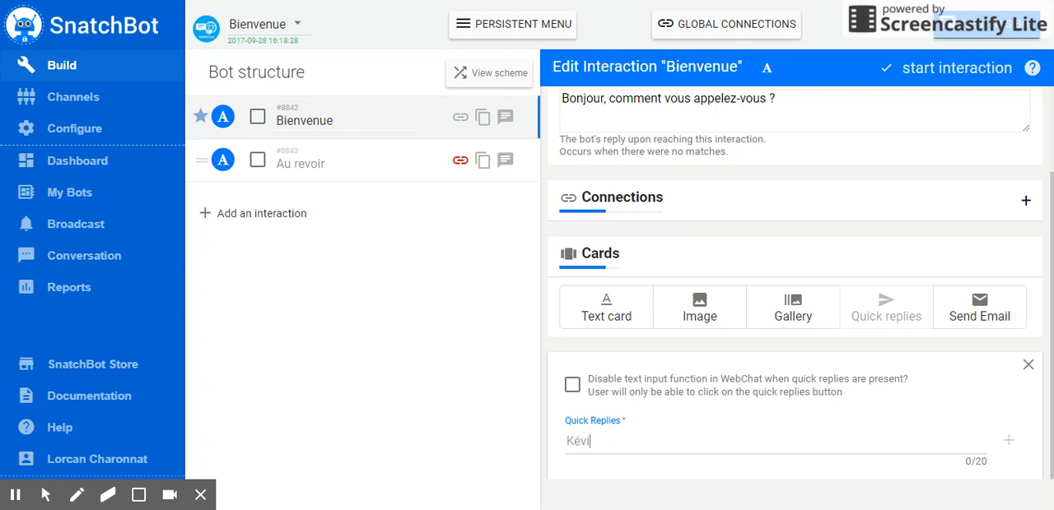
{"action": "key", "text": "Return"}
{"action": "left_click", "coordinate": [1007, 441]}
{"action": "left_click", "coordinate": [730, 221]}
- Add a sample female first name as the second quick reply of the Bienvenue interaction
{"action": "scroll", "coordinate": [834, 405], "scroll_direction": "down", "scroll_amount": 1}
{"action": "left_click", "coordinate": [758, 401]}
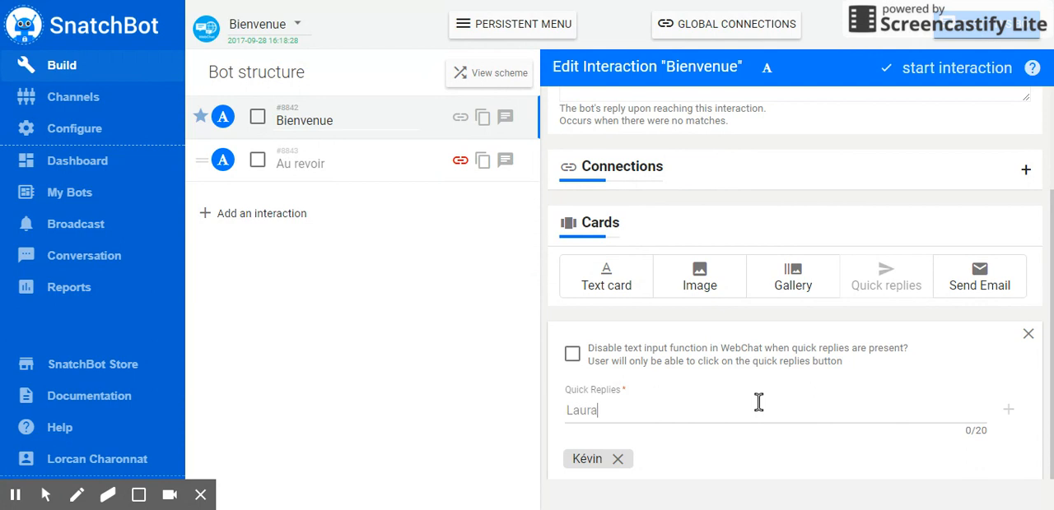
{"action": "left_click", "coordinate": [1009, 411]}
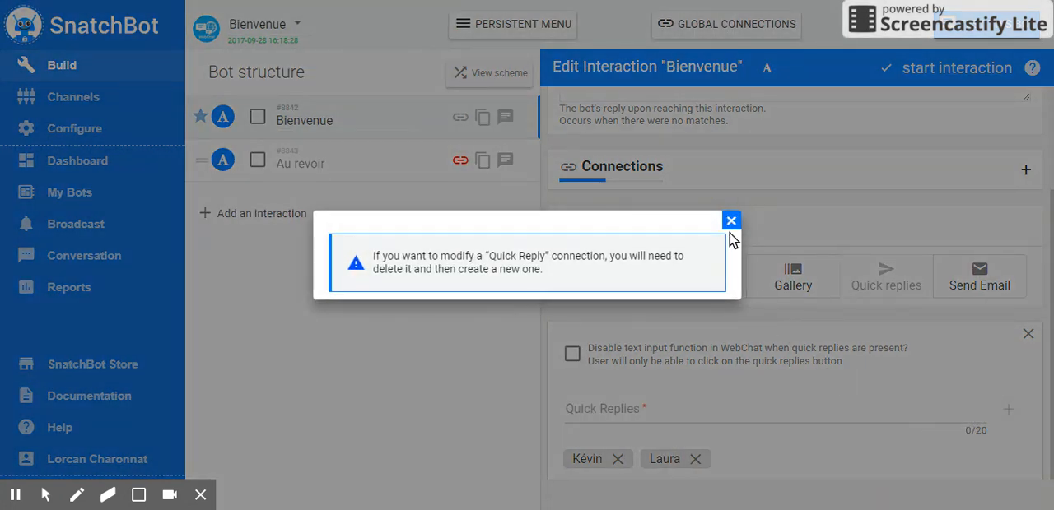
{"action": "left_click", "coordinate": [731, 220]}
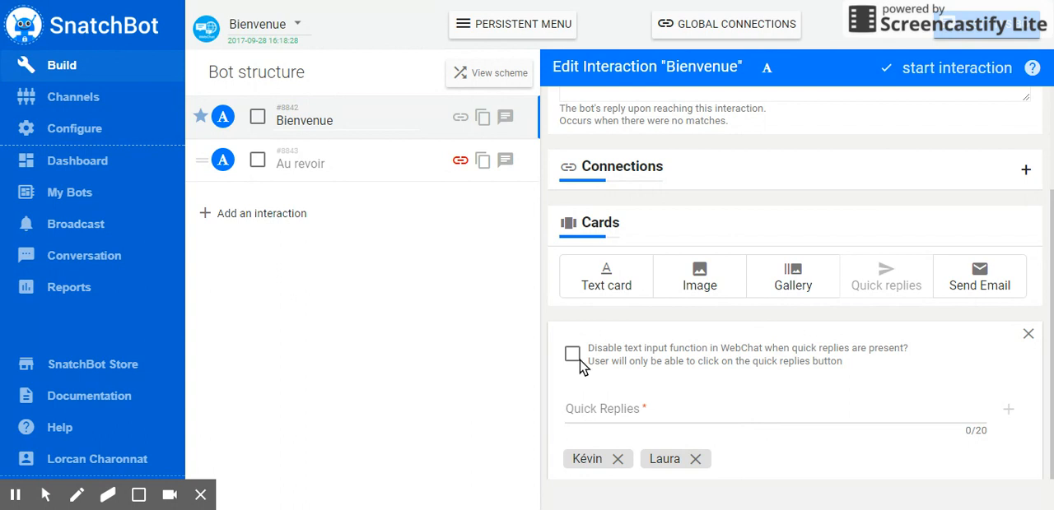
- Add the first quick reply's name as a keyword of the Bienvenue connection to Au revoir, without choosing synonyms
{"action": "scroll", "coordinate": [882, 410], "scroll_direction": "up", "scroll_amount": 2}
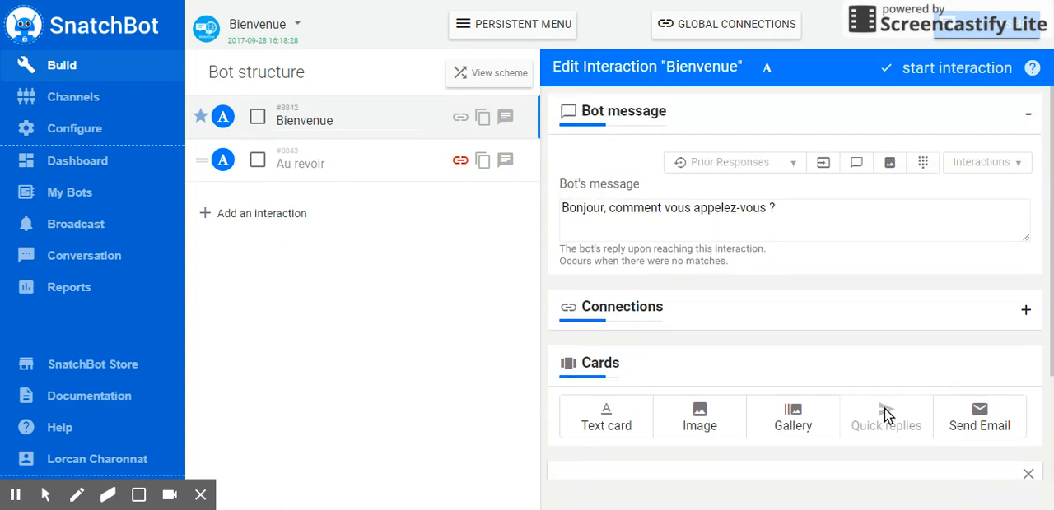
{"action": "scroll", "coordinate": [882, 424], "scroll_direction": "down", "scroll_amount": 2}
{"action": "scroll", "coordinate": [879, 416], "scroll_direction": "up", "scroll_amount": 2}
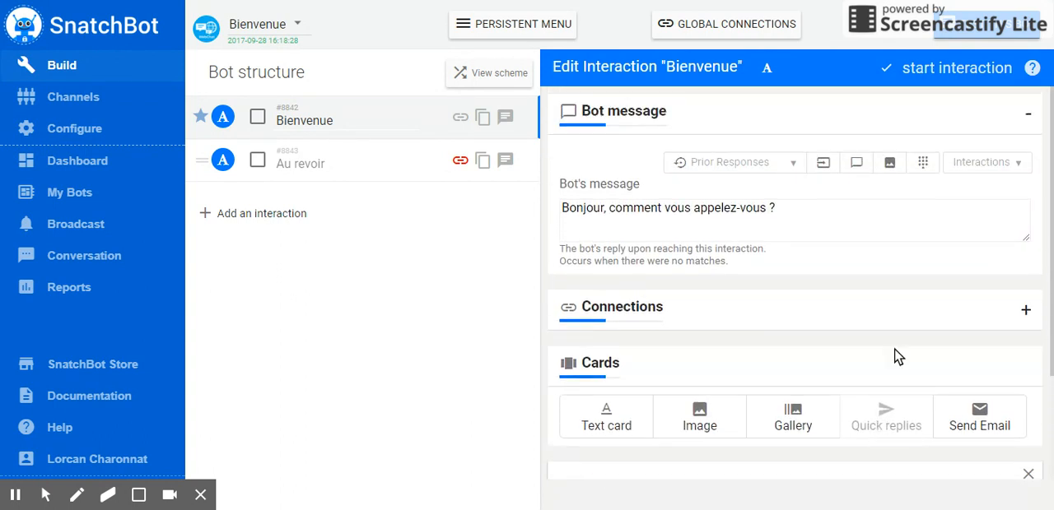
{"action": "left_click", "coordinate": [1029, 311]}
{"action": "scroll", "coordinate": [803, 385], "scroll_direction": "down", "scroll_amount": 3}
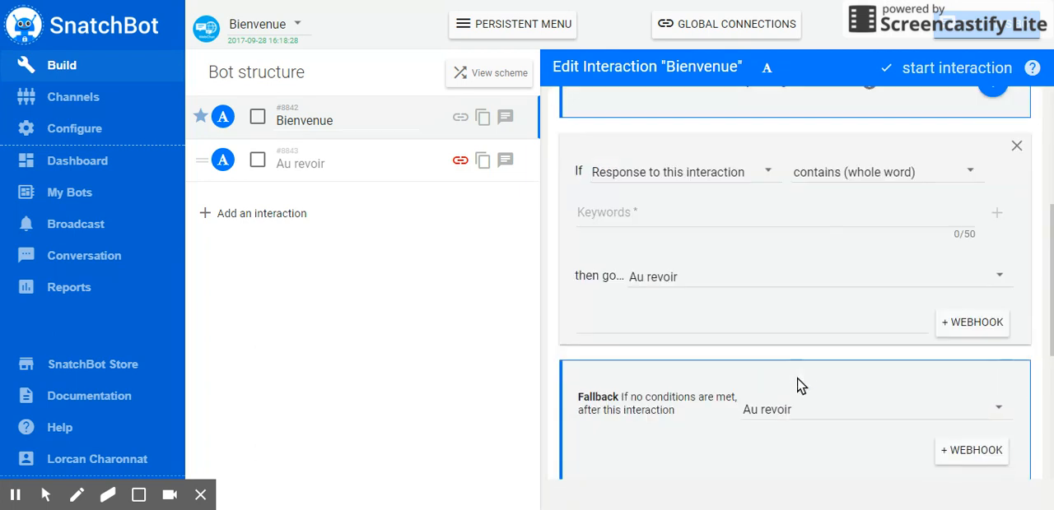
{"action": "left_click", "coordinate": [722, 219]}
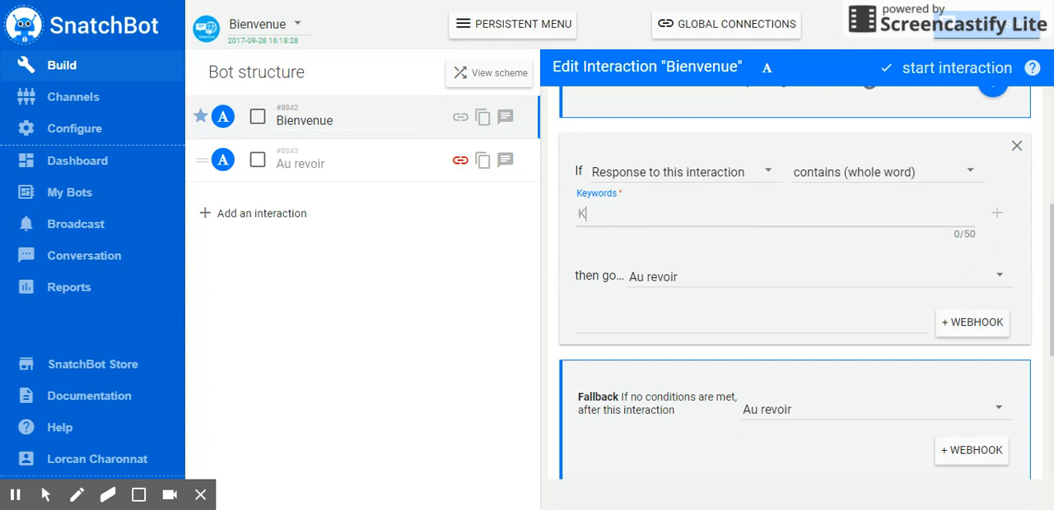
{"action": "type", "text": "Kévin"}
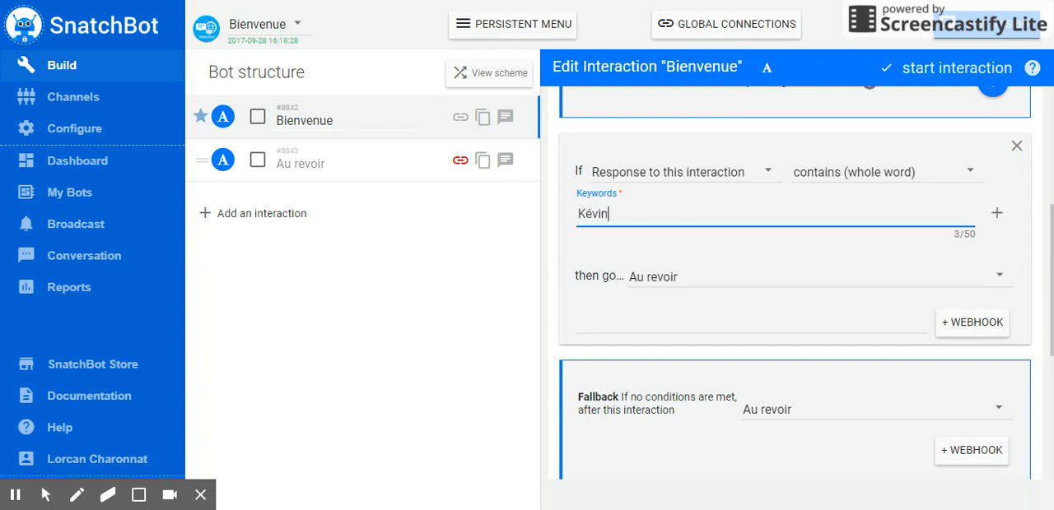
{"action": "left_click", "coordinate": [675, 240]}
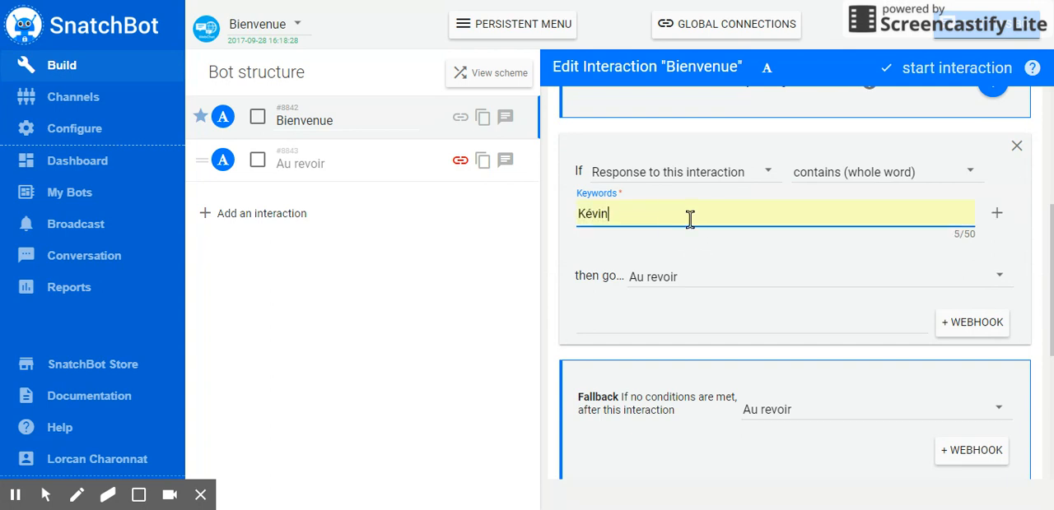
{"action": "left_click", "coordinate": [996, 213]}
{"action": "left_click", "coordinate": [641, 298]}
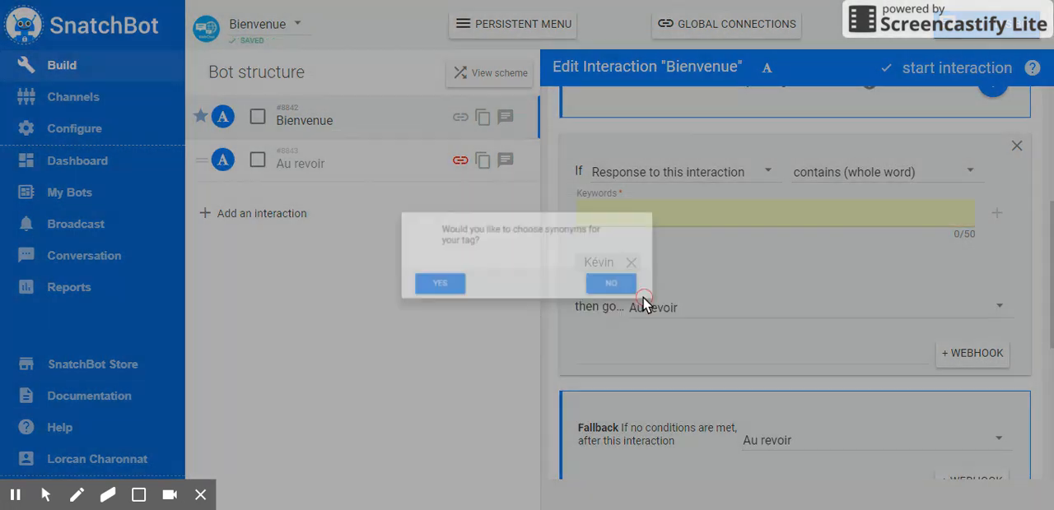
- Add the second quick reply's name as a keyword of the same connection, declining synonyms
{"action": "left_click", "coordinate": [698, 214]}
{"action": "type", "text": "Laura"}
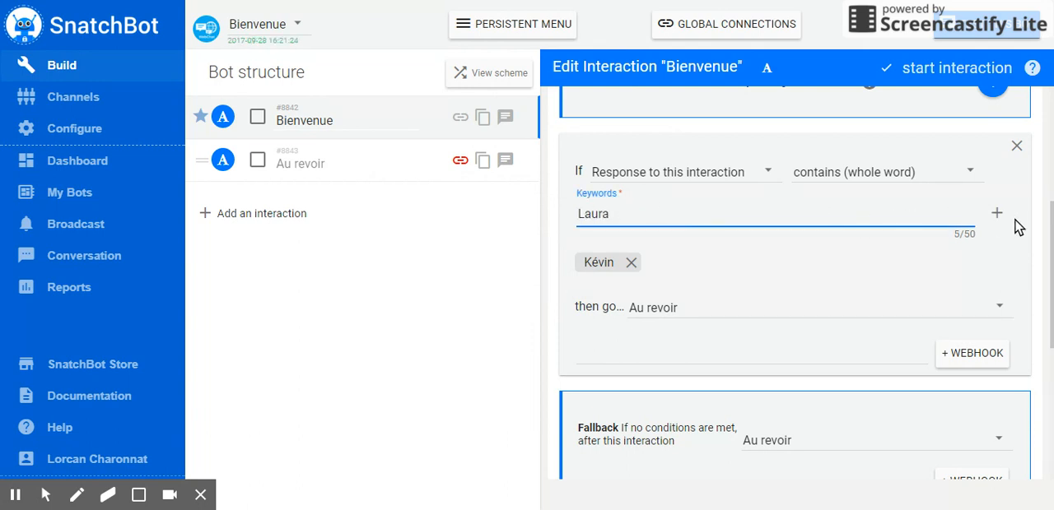
{"action": "left_click", "coordinate": [994, 214]}
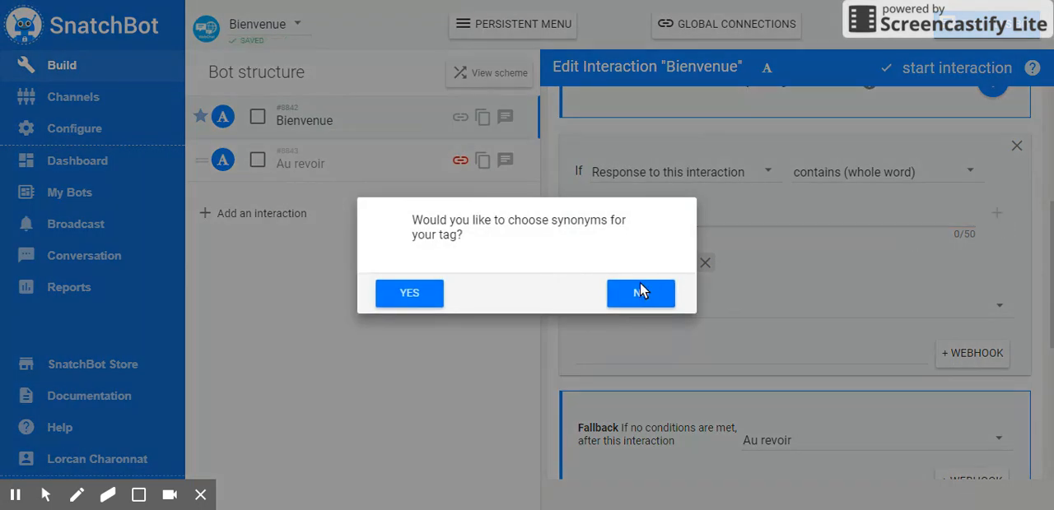
{"action": "left_click", "coordinate": [640, 288]}
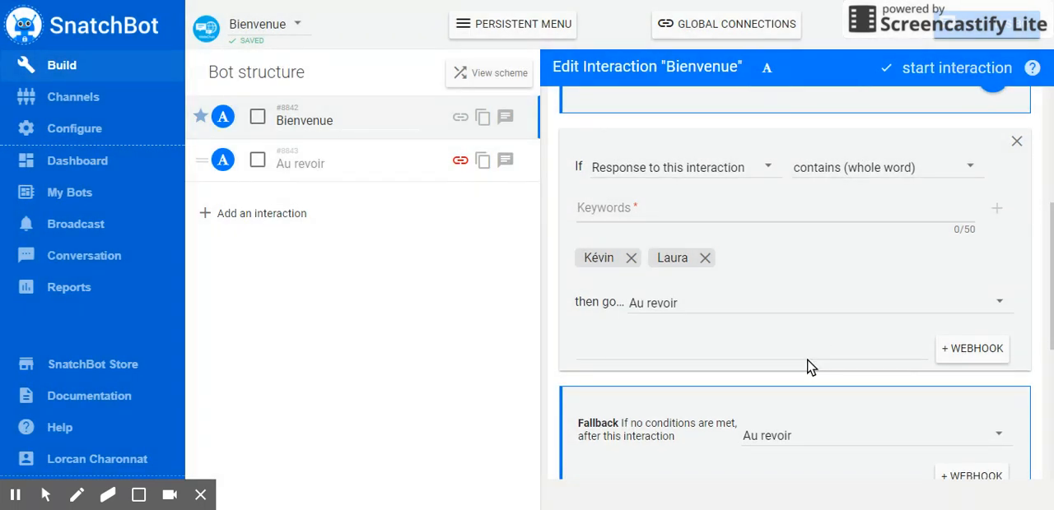
- Test the bot in the chat by answering its name question with the second quick reply
{"action": "scroll", "coordinate": [806, 363], "scroll_direction": "down", "scroll_amount": 1}
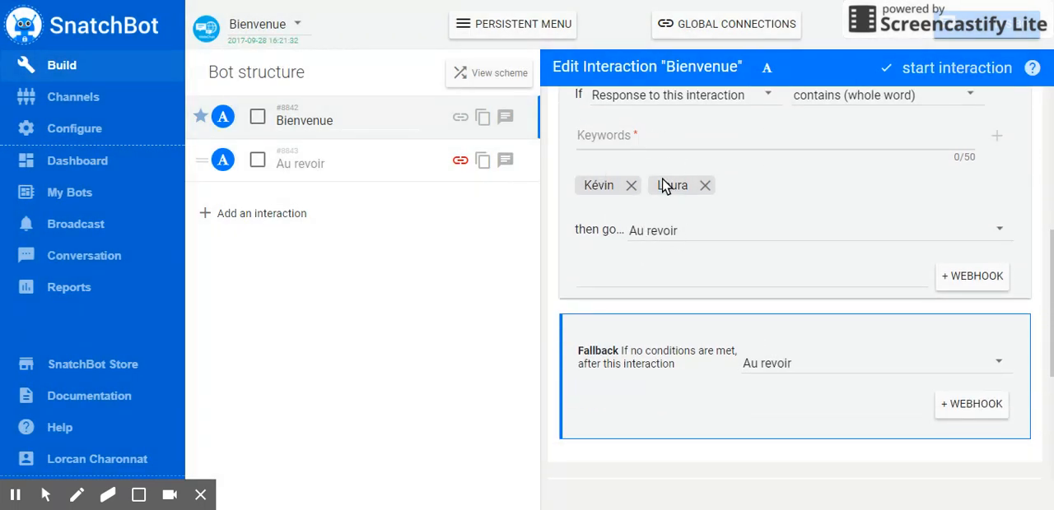
{"action": "scroll", "coordinate": [689, 296], "scroll_direction": "down", "scroll_amount": 2}
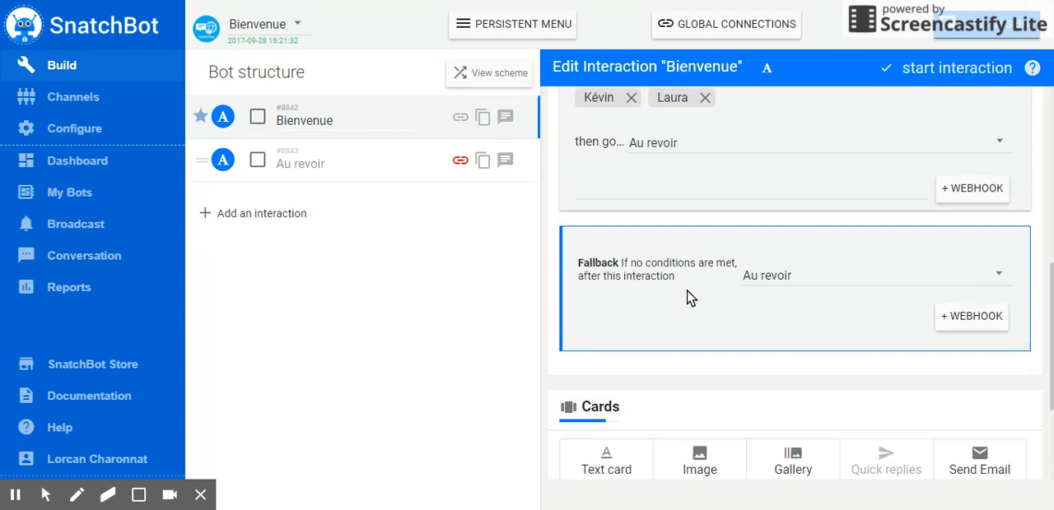
{"action": "scroll", "coordinate": [728, 247], "scroll_direction": "up", "scroll_amount": 2}
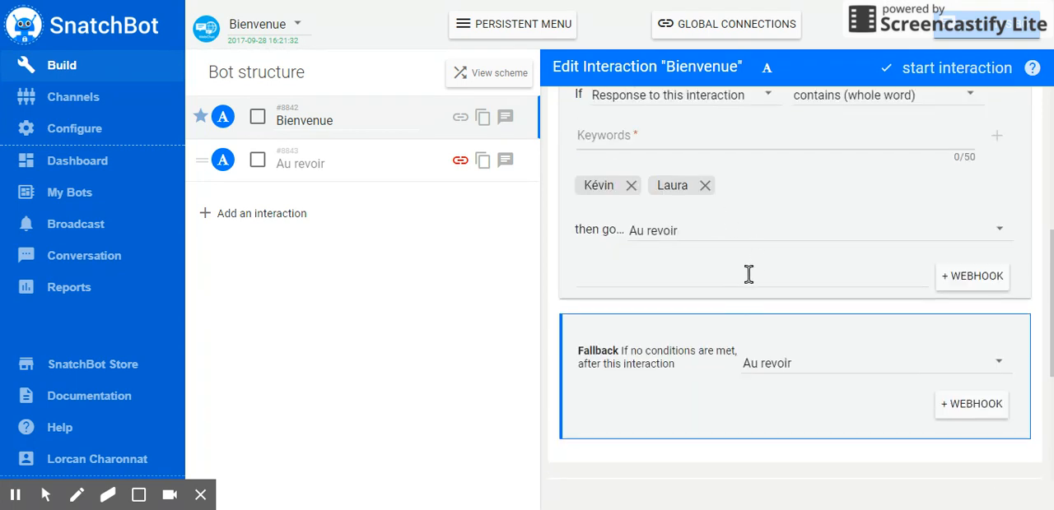
{"action": "scroll", "coordinate": [754, 284], "scroll_direction": "down", "scroll_amount": 3}
{"action": "scroll", "coordinate": [859, 422], "scroll_direction": "down", "scroll_amount": 1}
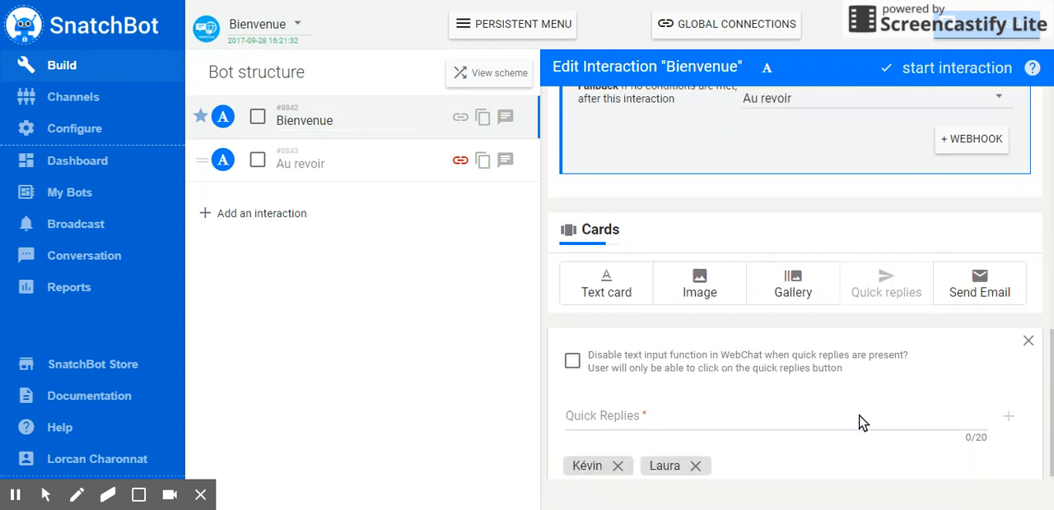
{"action": "scroll", "coordinate": [859, 414], "scroll_direction": "up", "scroll_amount": 6}
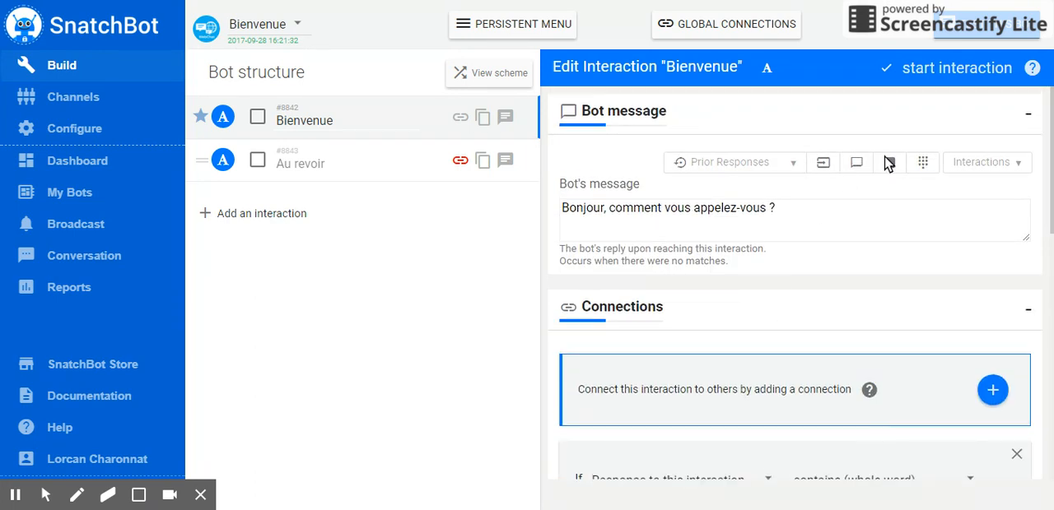
{"action": "left_click", "coordinate": [963, 59]}
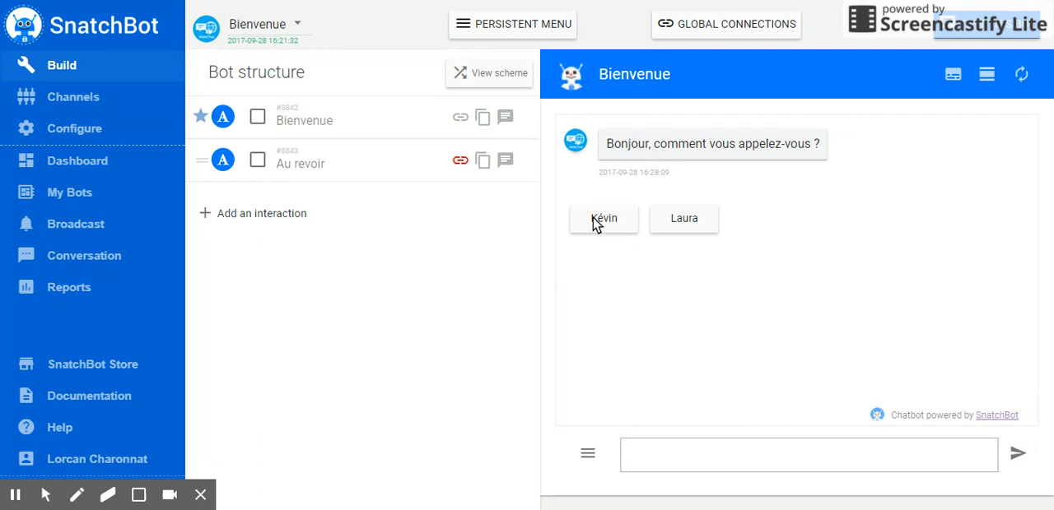
{"action": "left_click", "coordinate": [665, 458]}
{"action": "left_click", "coordinate": [677, 219]}
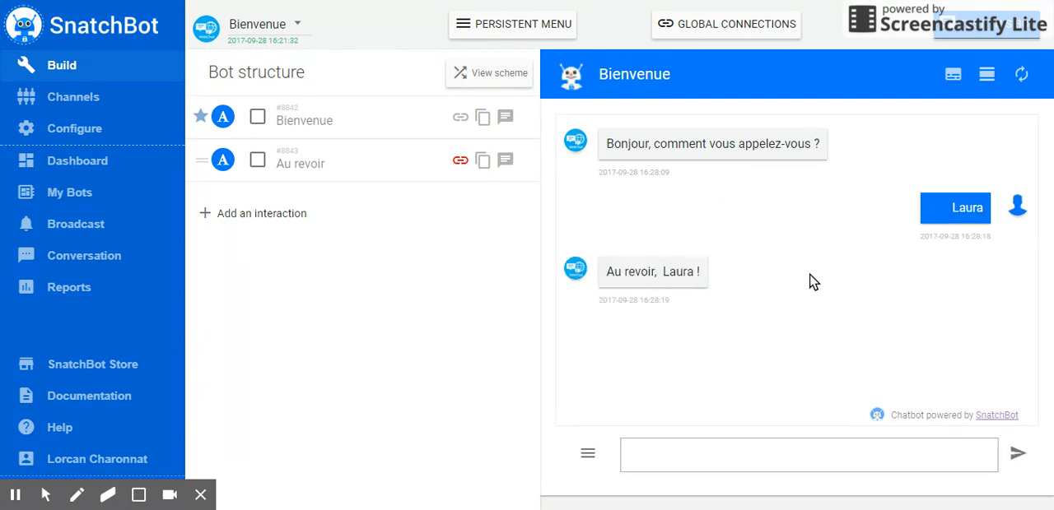